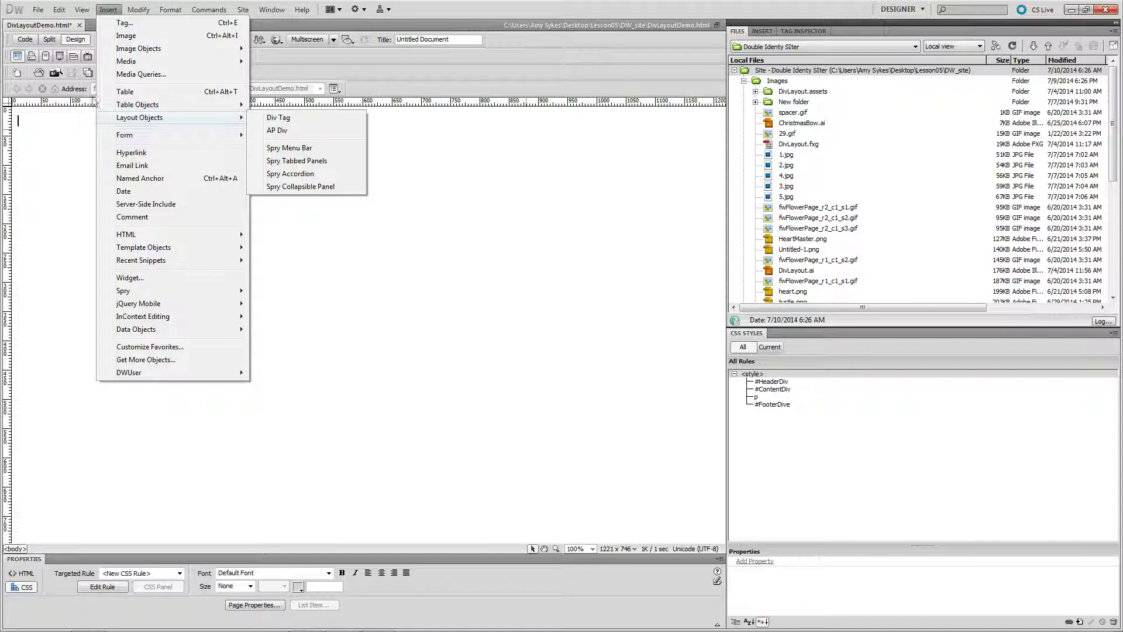
Step: Insert a div tag with the ID HeaderDiv at the insertion point of the empty page
mouse_move(135, 120)
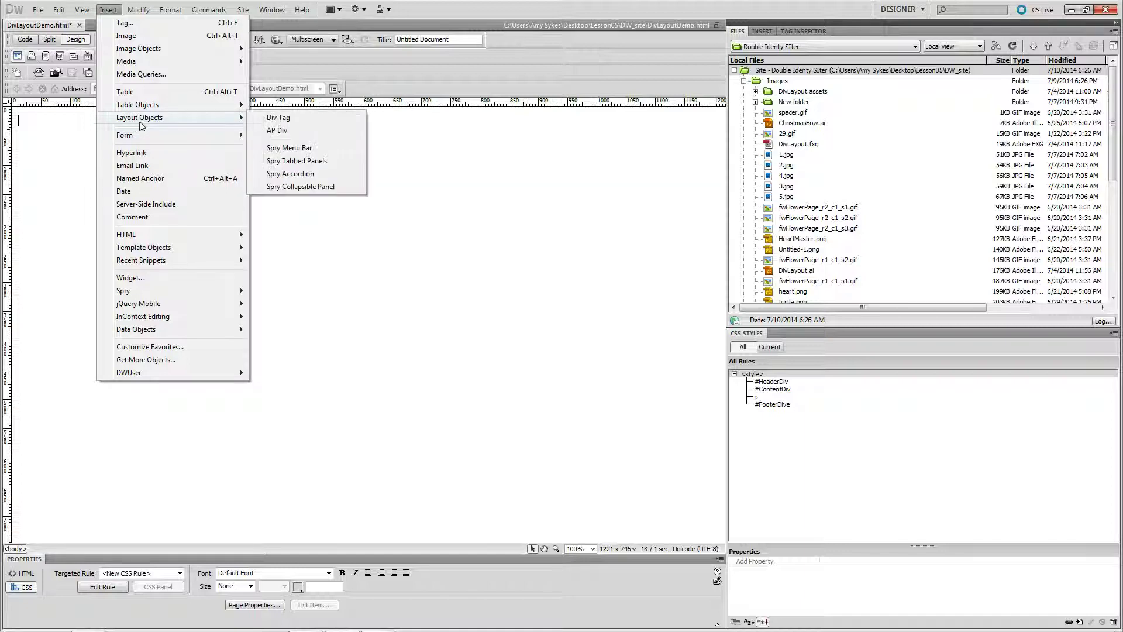
click(308, 119)
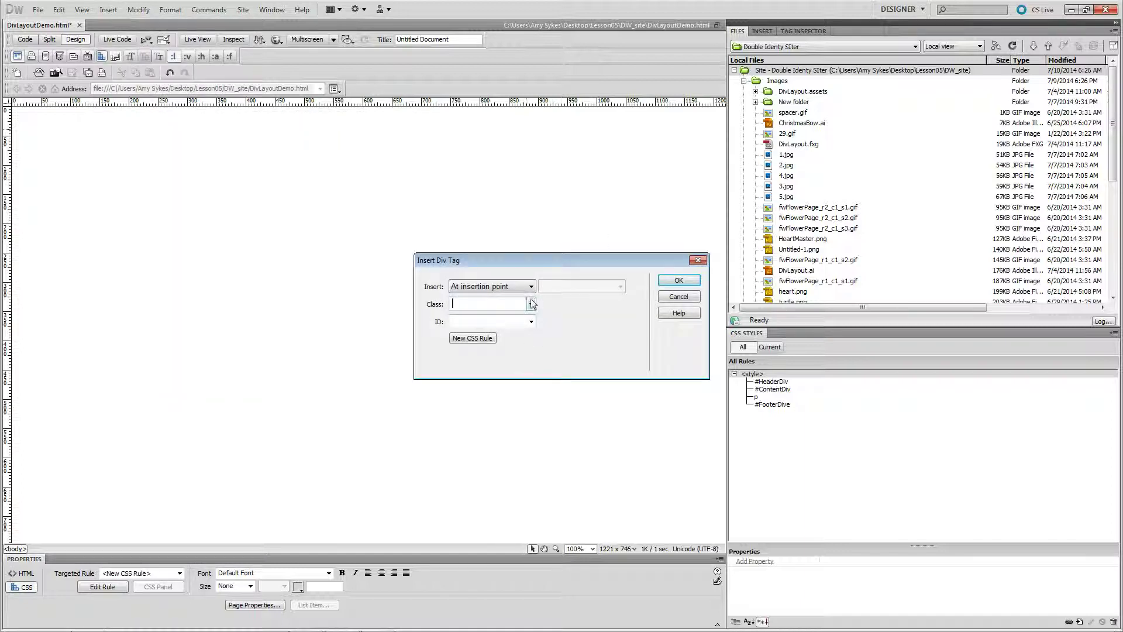
click(531, 322)
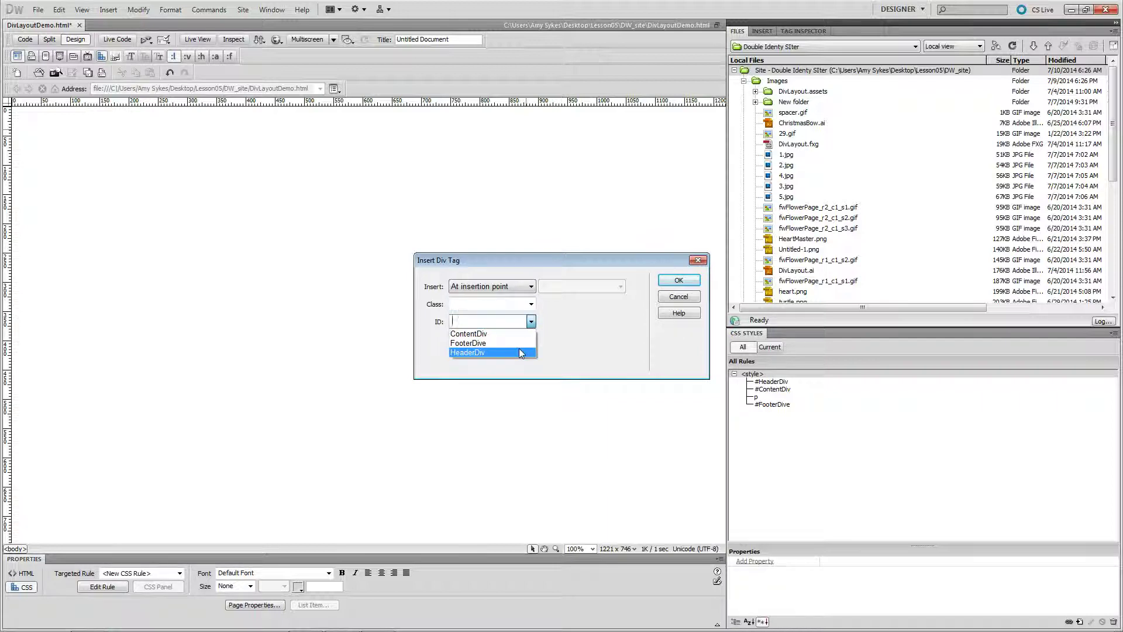
click(518, 350)
click(679, 281)
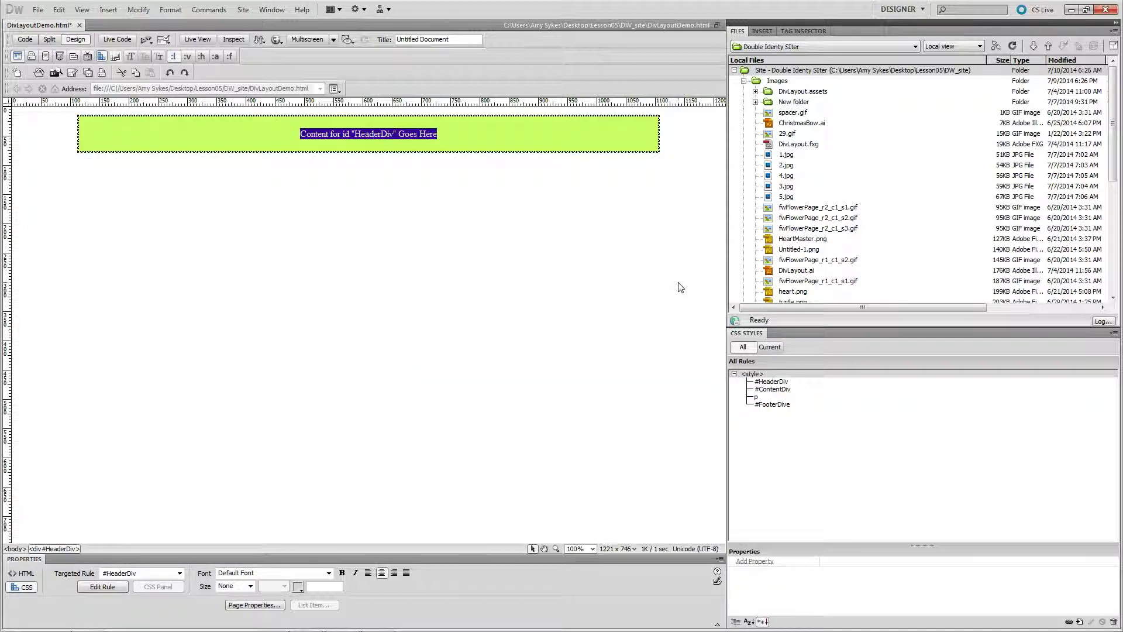
Step: Start a second div tag and set its insert position to before the end of the body tag
key(alt+i)
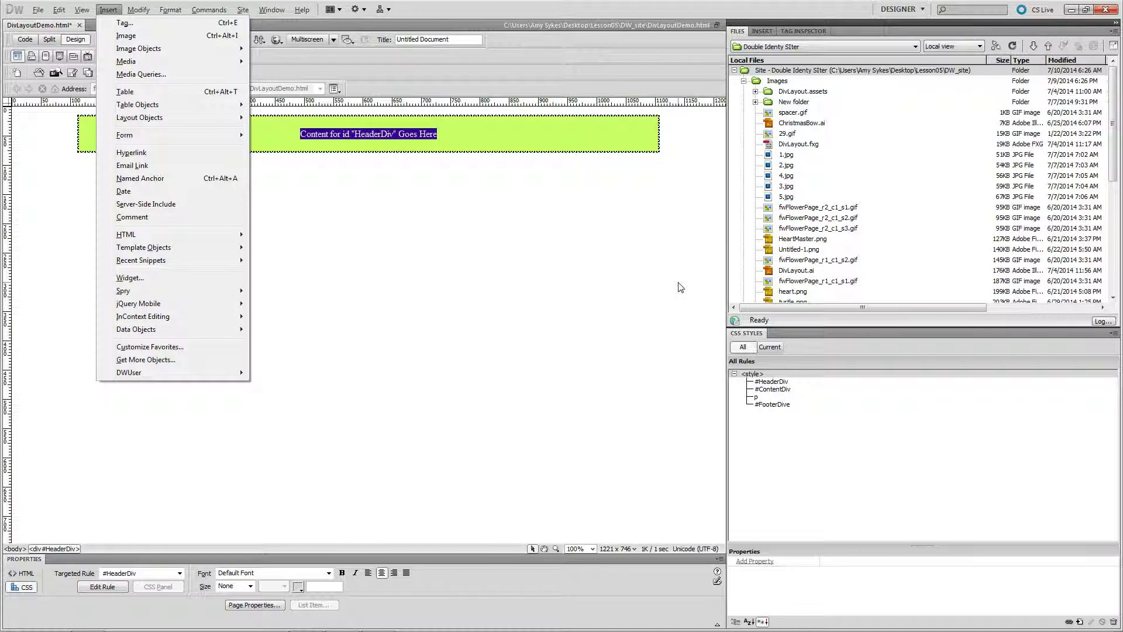
key(y)
key(d)
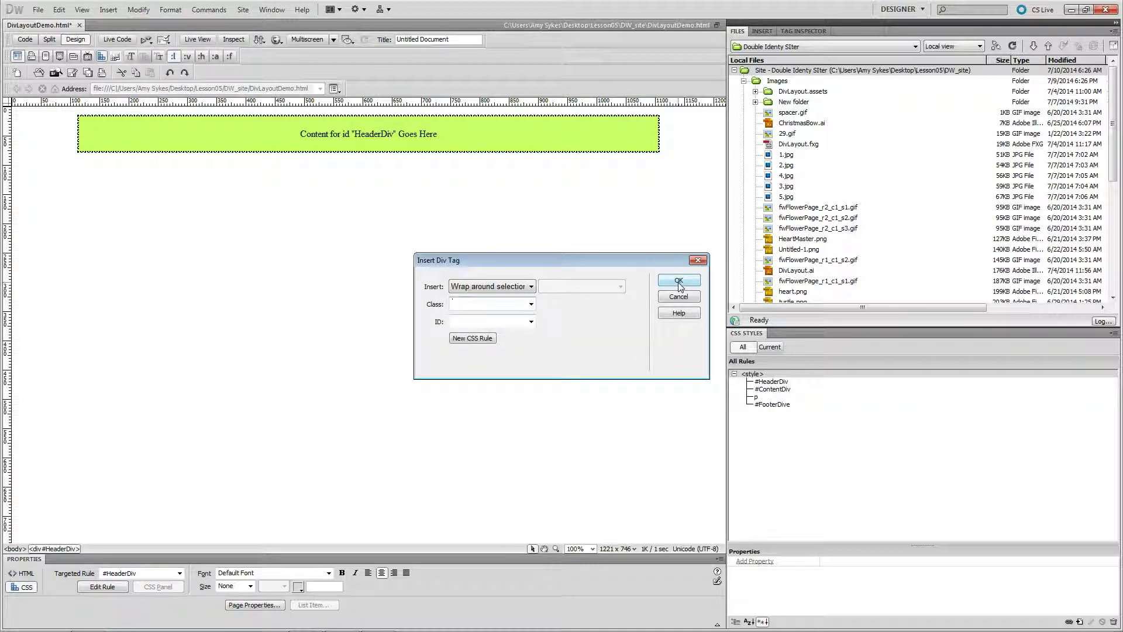
key(Tab)
key(Tab)
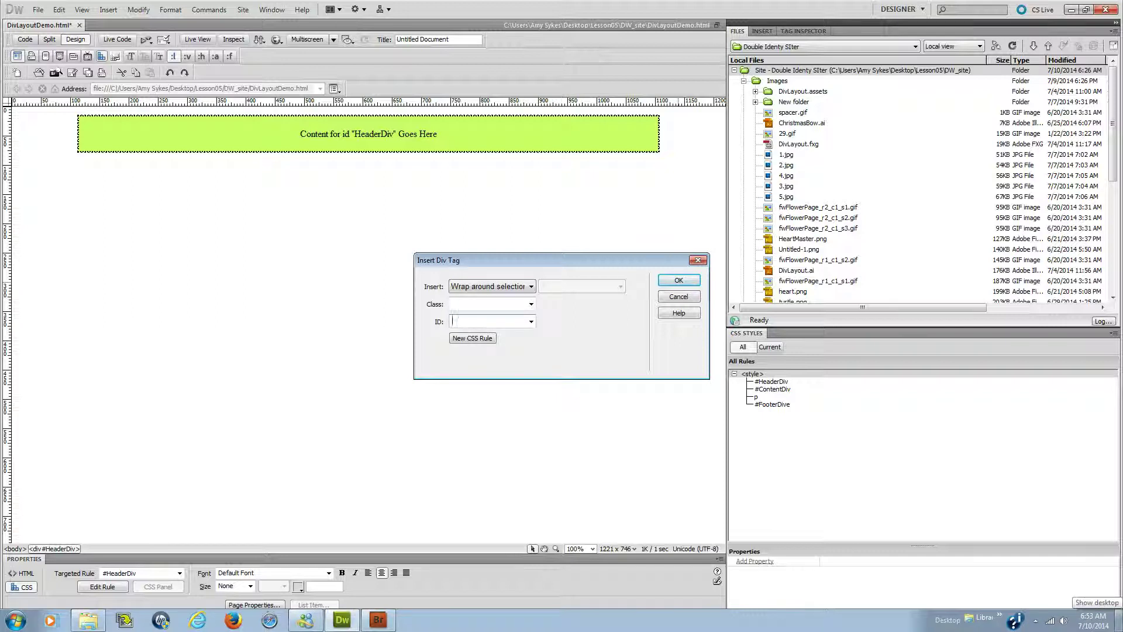
key(shift+Tab)
key(shift+Tab)
key(Down)
key(Down)
key(Down)
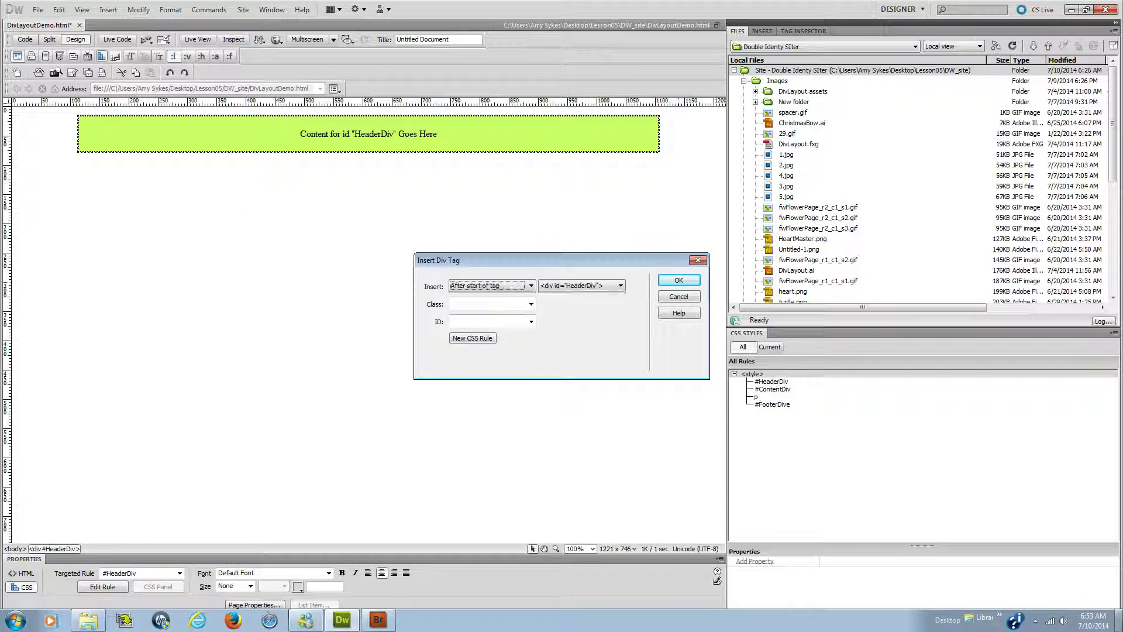
key(Down)
key(Up)
Step: Assign the ID ContentDiv to the new div tag and insert it below the header div
key(Tab)
key(Tab)
key(Tab)
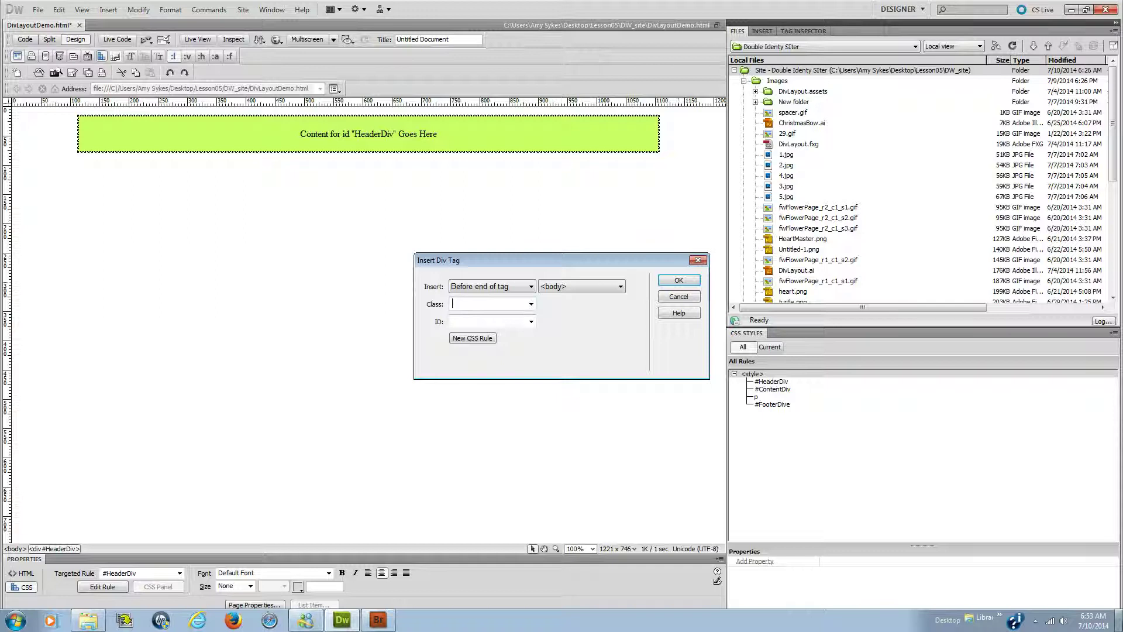
key(Down)
key(Tab)
key(Tab)
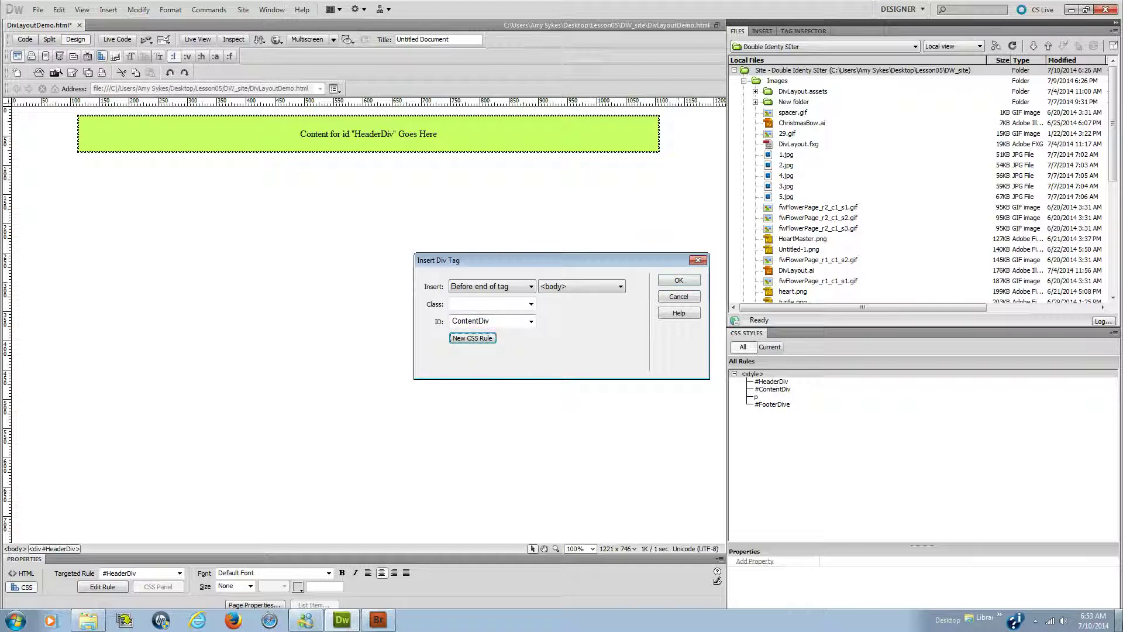
key(Return)
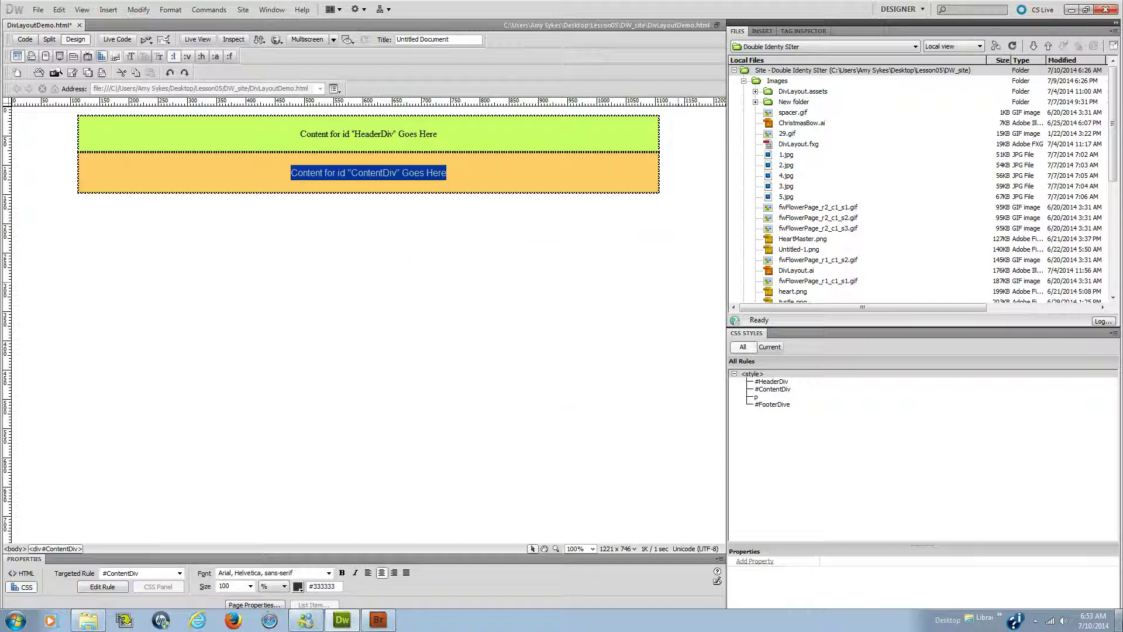
Step: Start a third div tag, positioned before the end of the body tag
key(alt+i)
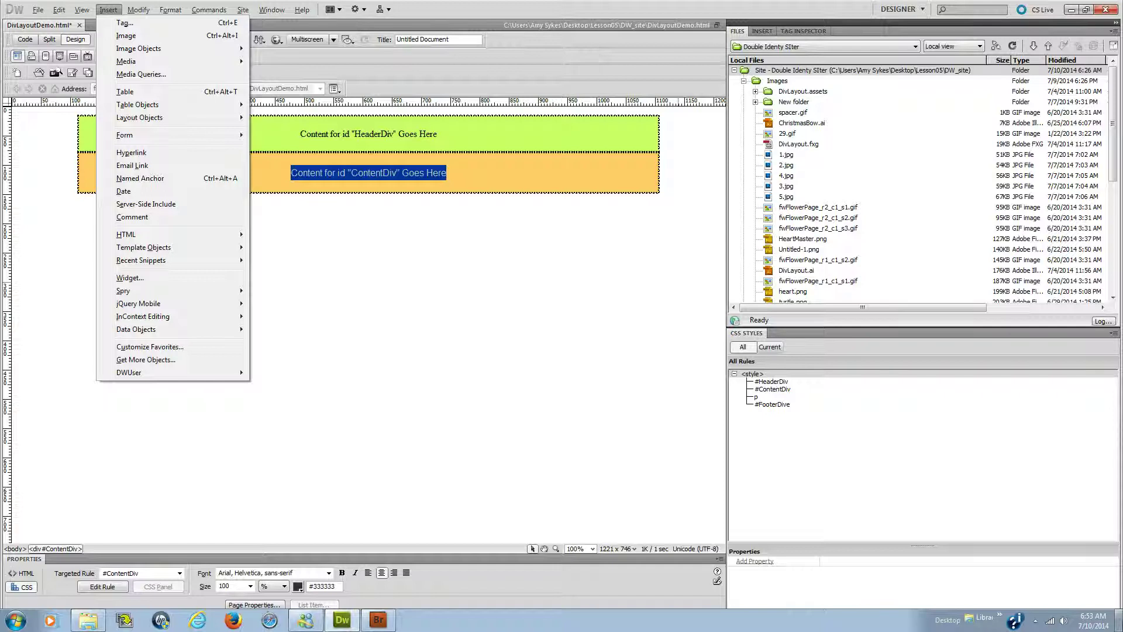
key(y)
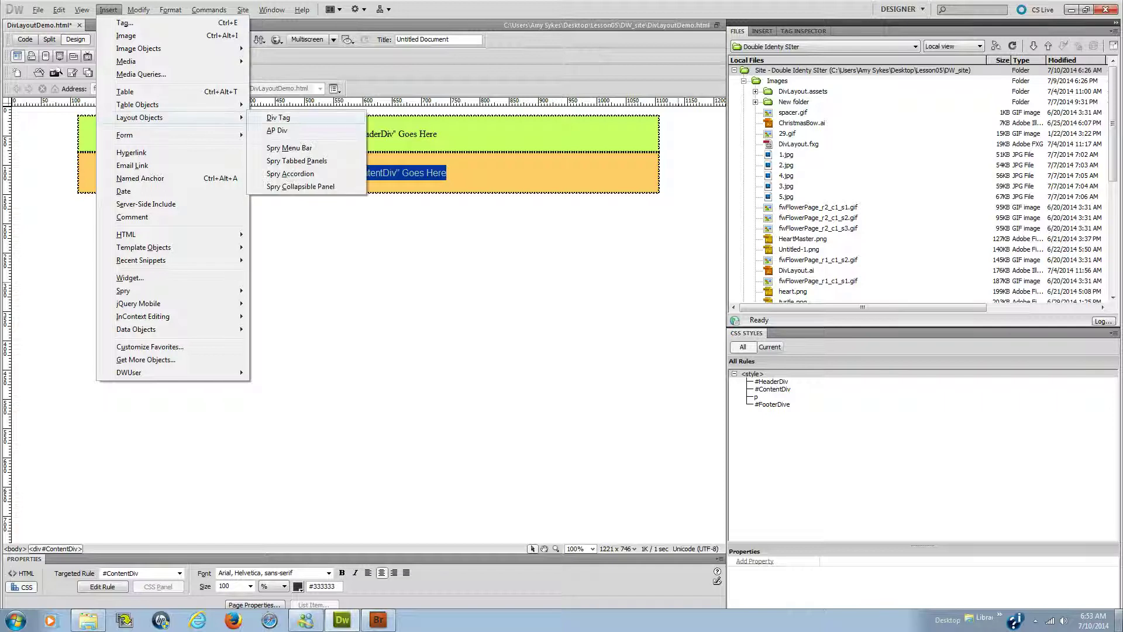
key(Return)
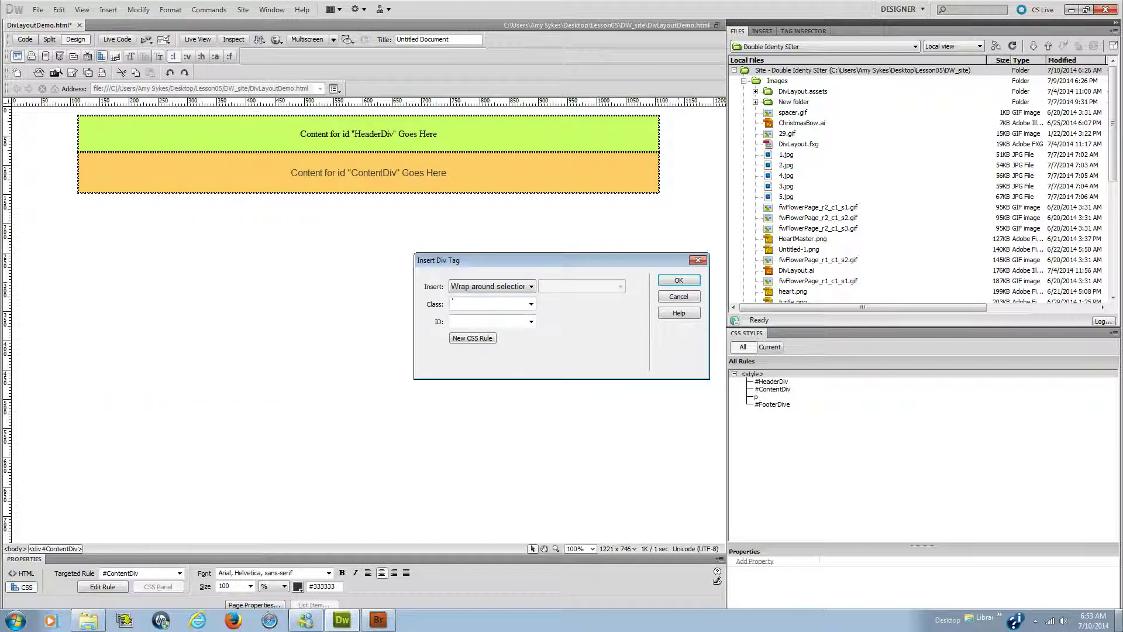
click(487, 286)
key(Down)
key(Down)
key(Down)
key(Down)
key(Down)
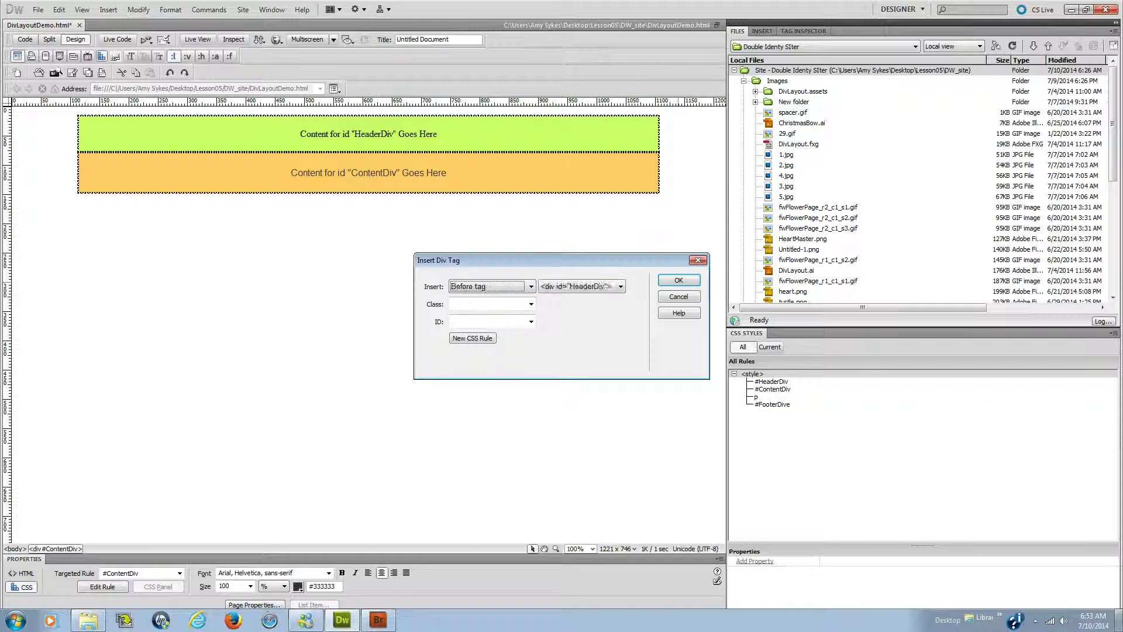
key(Up)
key(Down)
key(Up)
Step: Give the third div tag the ID FooterDive and insert it below the content div
key(Tab)
key(Tab)
key(Tab)
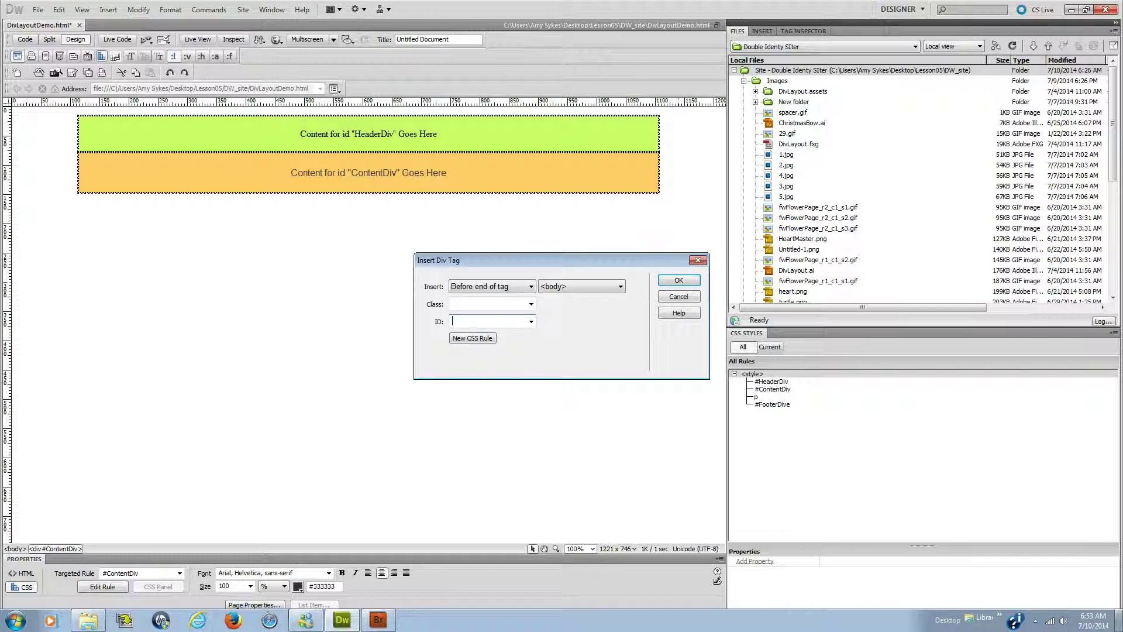
text(FooterDive)
key(Tab)
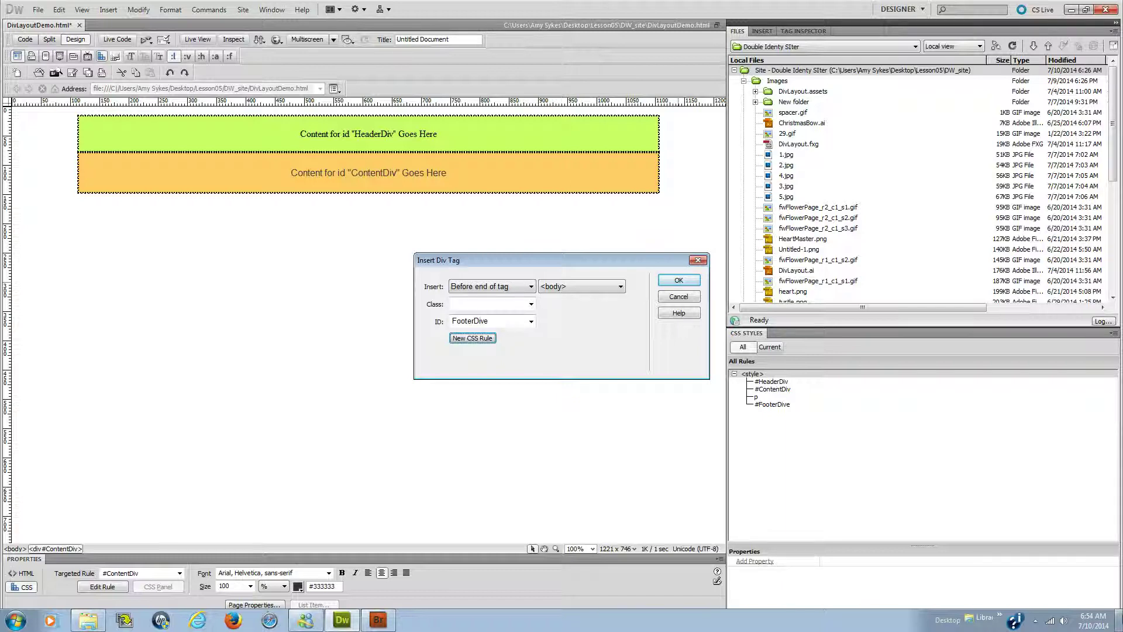
key(Return)
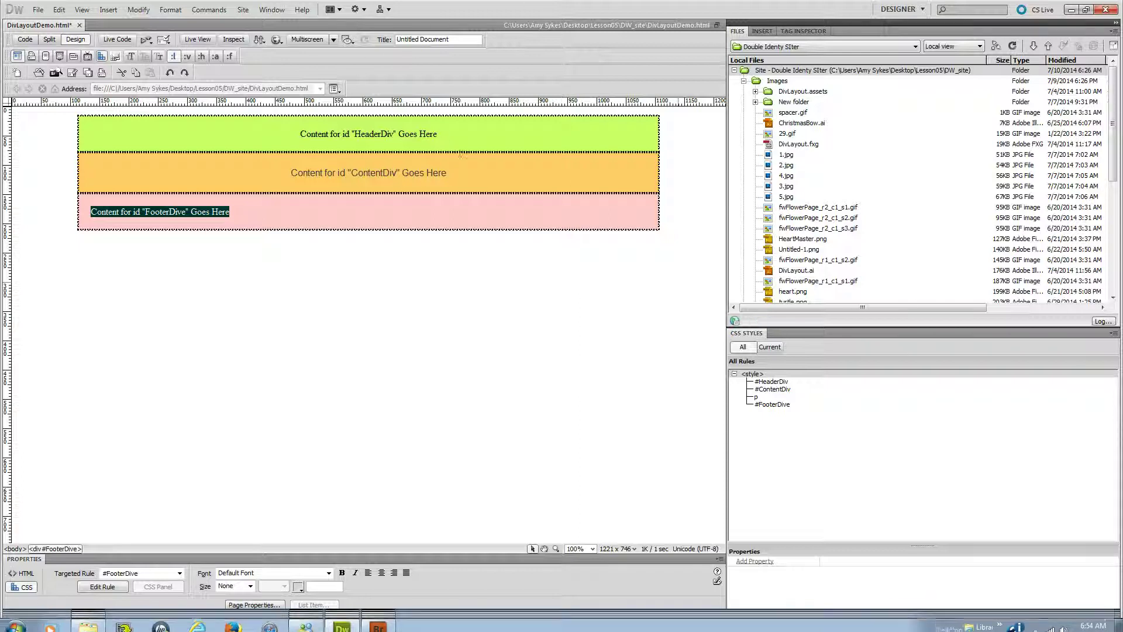
Step: Delete the placeholder text inside the header div
drag(447, 135, 295, 141)
key(Delete)
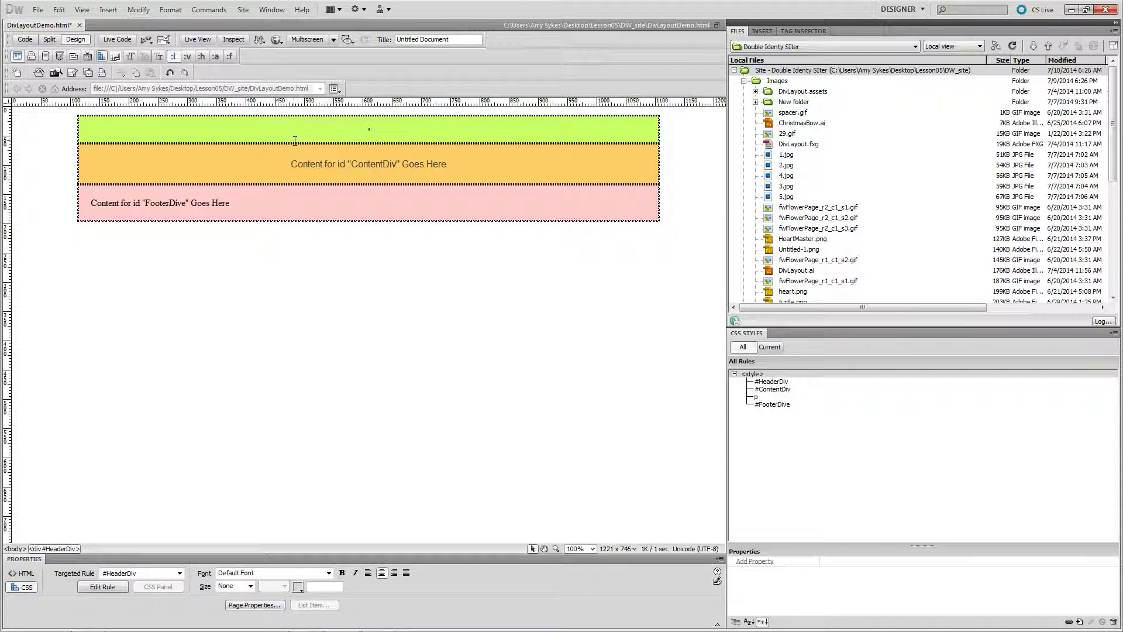
Step: Switch to Adobe Bridge with the images folder open
key(alt+Tab)
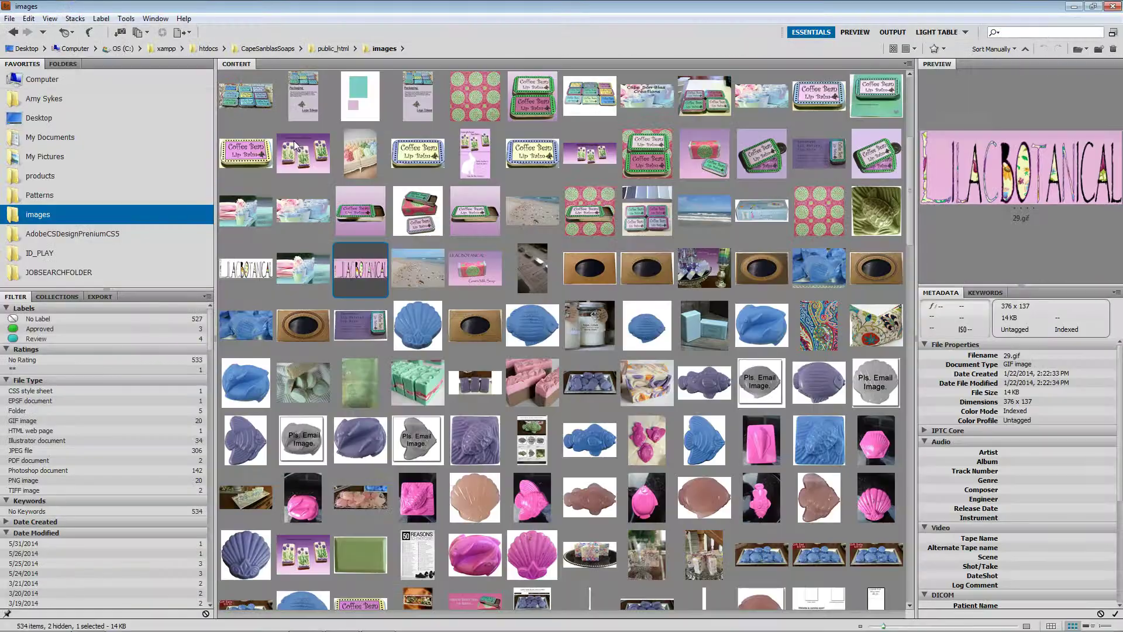
key(alt+Tab)
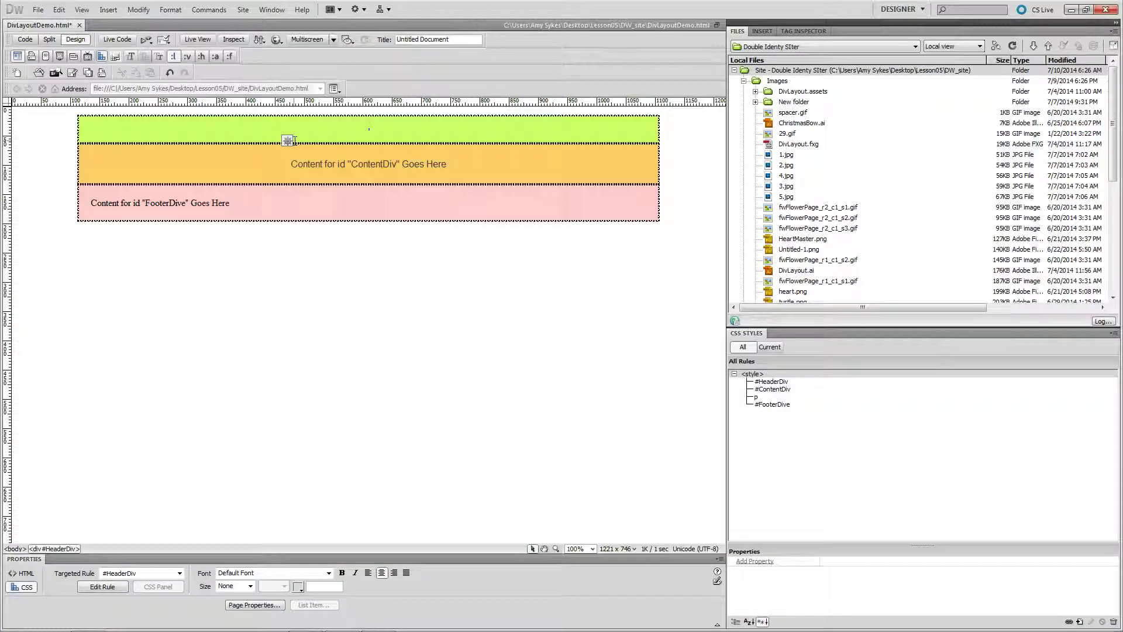
key(alt+Tab)
key(alt+Tab)
key(alt+Tab)
key(alt+Tab)
key(alt+Tab)
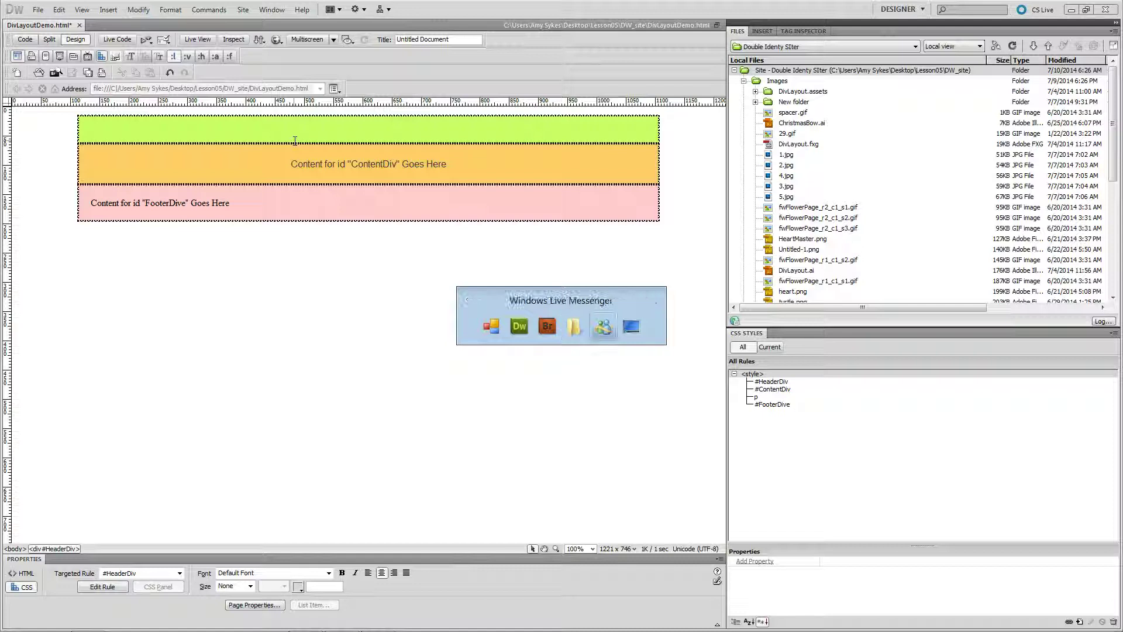
key(alt+Tab)
key(alt+Tab)
key(alt+Tab)
key(alt+Tab)
key(alt+Tab)
key(alt+Tab)
key(alt+Tab)
key(alt+Tab)
key(alt+Tab)
key(alt+Tab)
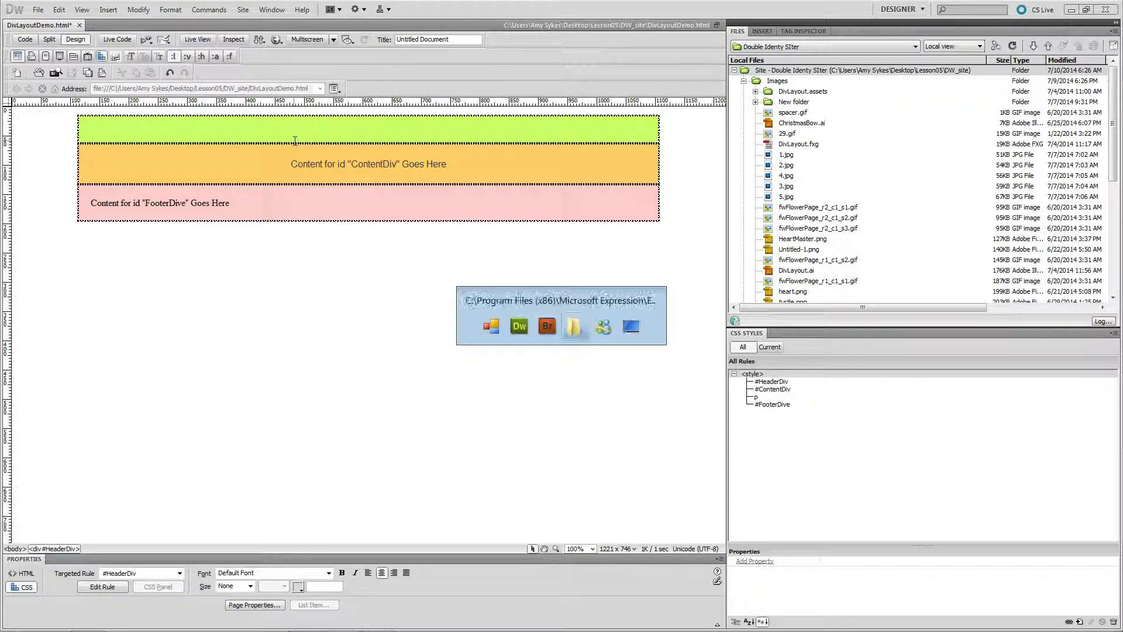
key(alt+Tab)
key(alt+Tab)
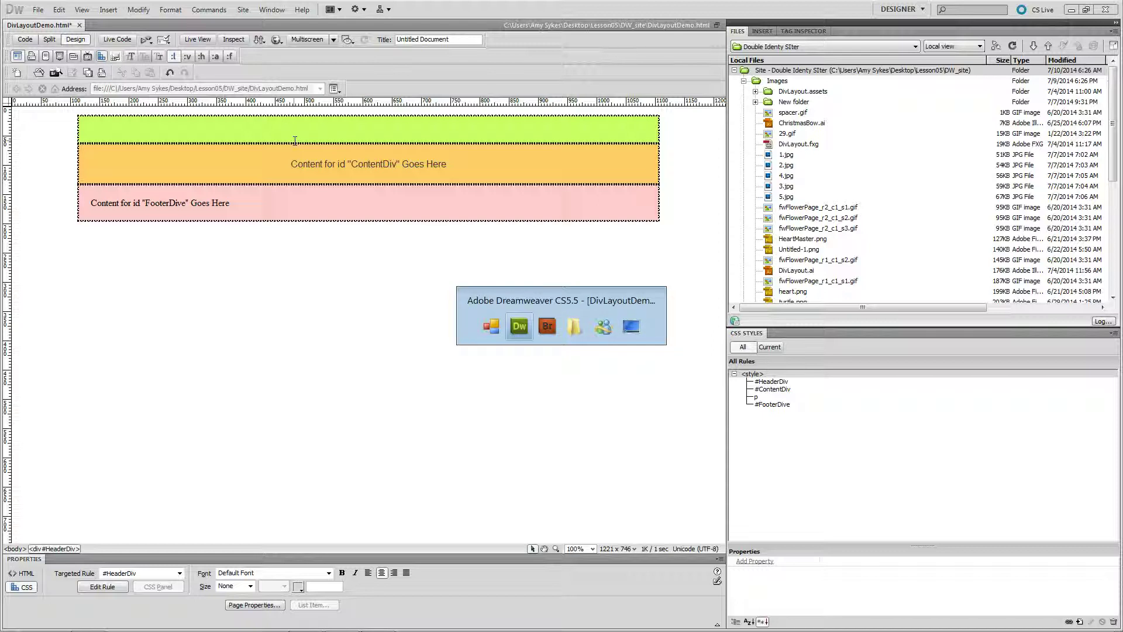
key(alt+Tab)
key(alt+Tab)
key(alt+Tab)
key(alt+Tab)
key(alt+Tab)
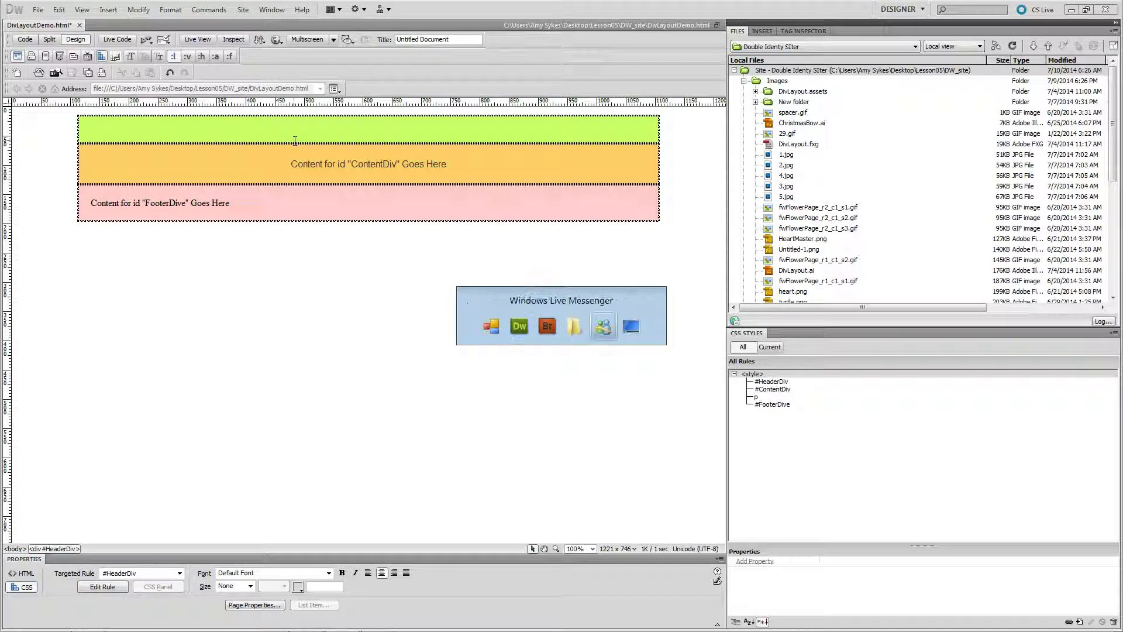
key(alt+Tab)
key(alt+Tab)
key(alt+Tab)
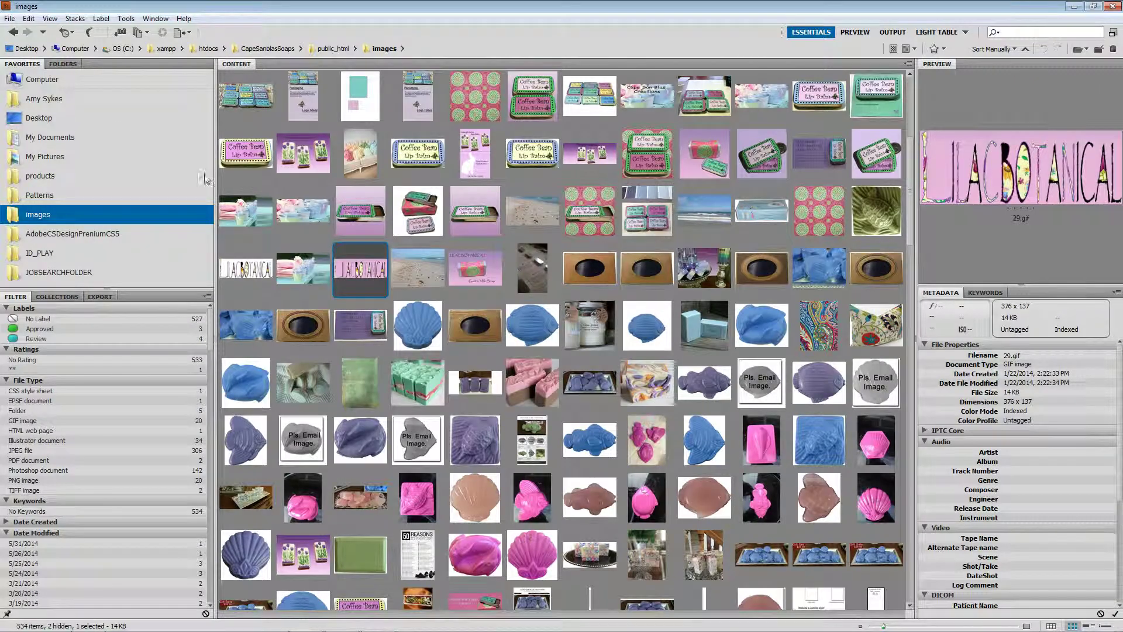
Step: Insert 29.gif from Bridge into the header div, copying it to the site's Images folder and leaving the alternate text empty
drag(367, 269, 350, 126)
key(alt+Tab)
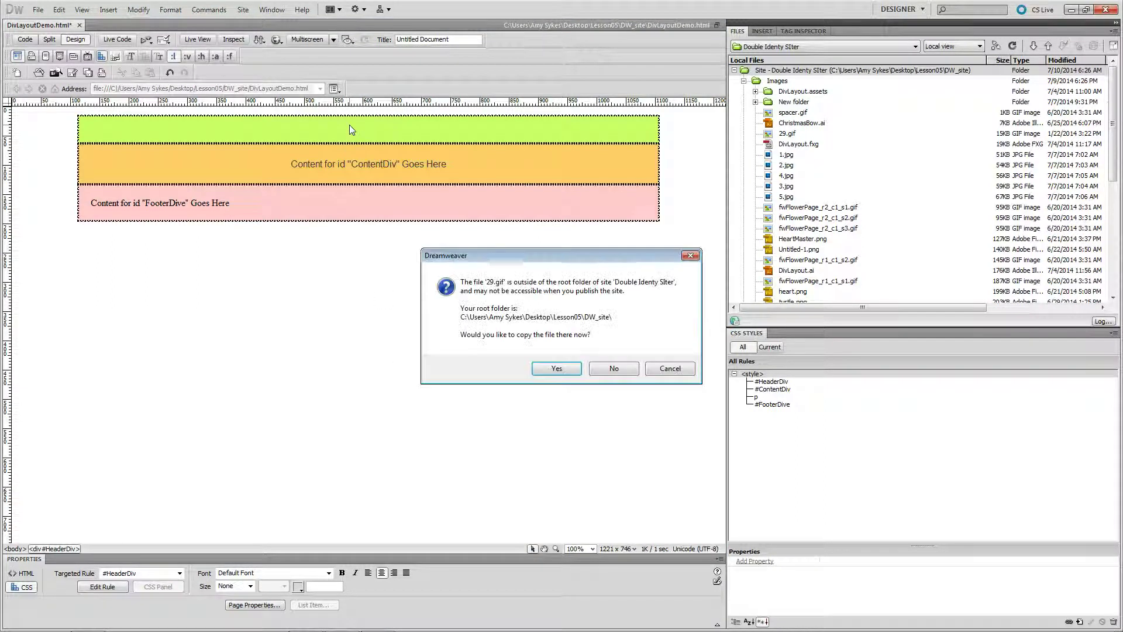
click(558, 368)
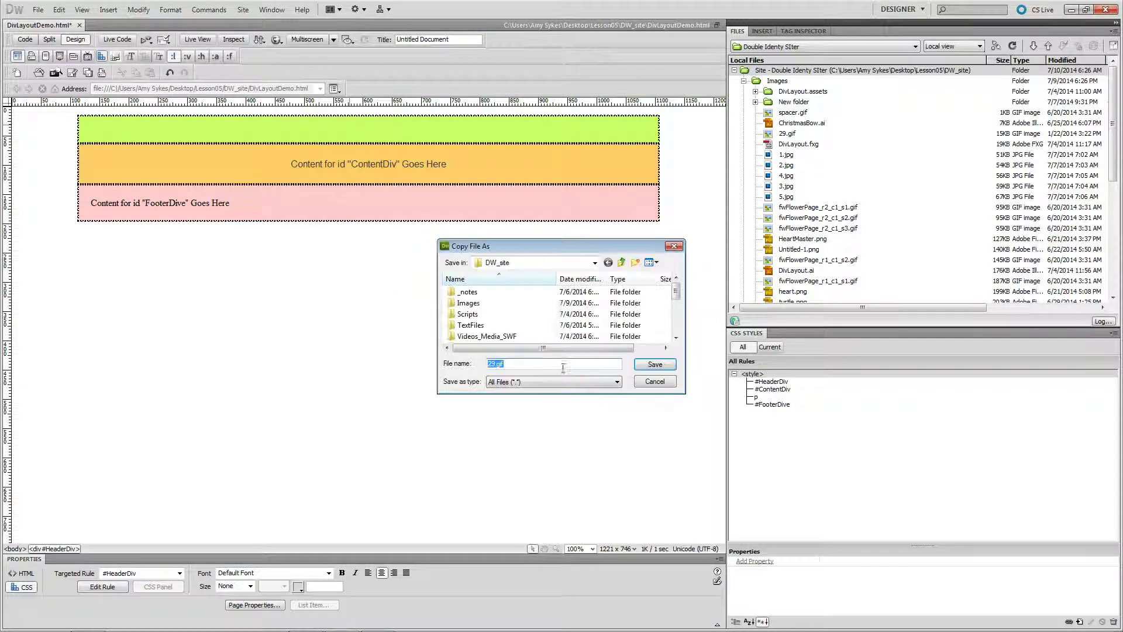
double_click(469, 304)
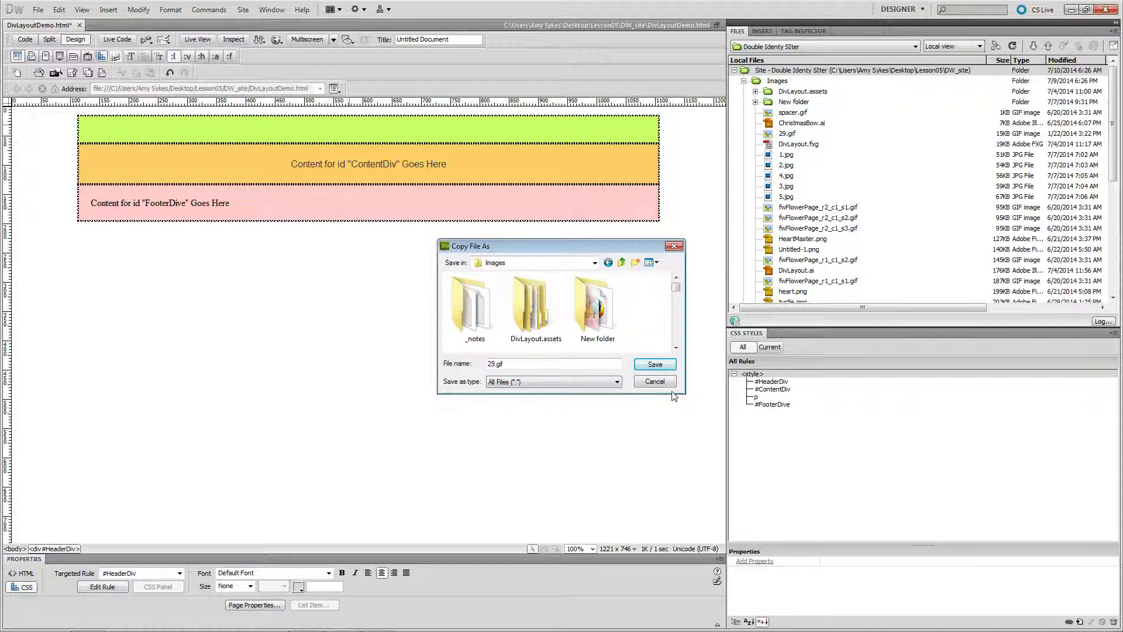
click(654, 364)
click(595, 324)
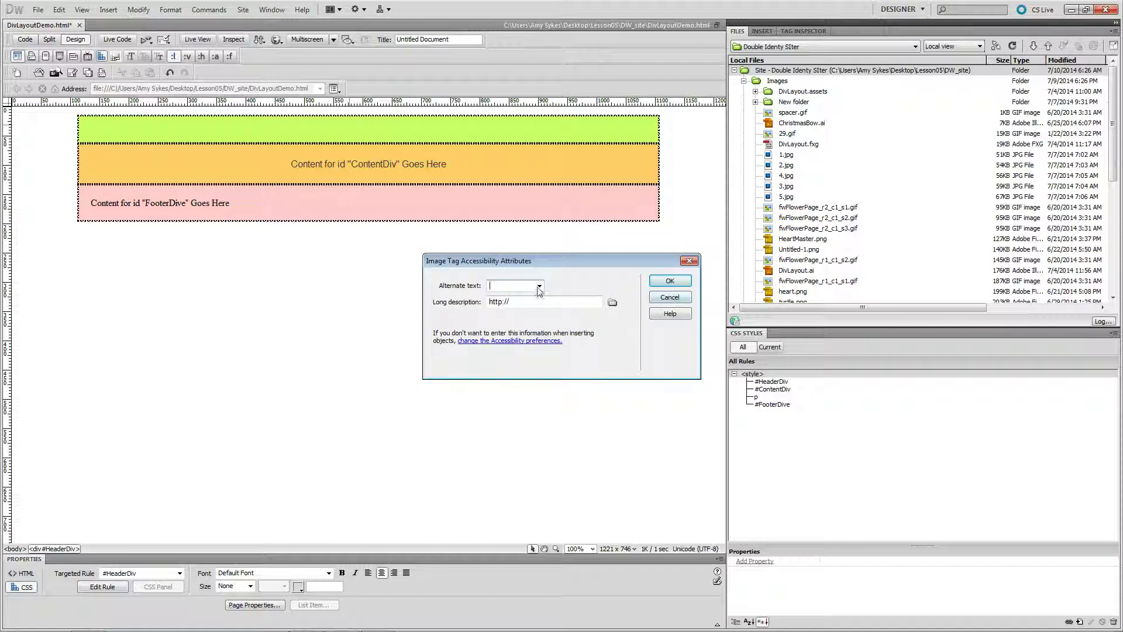
click(669, 281)
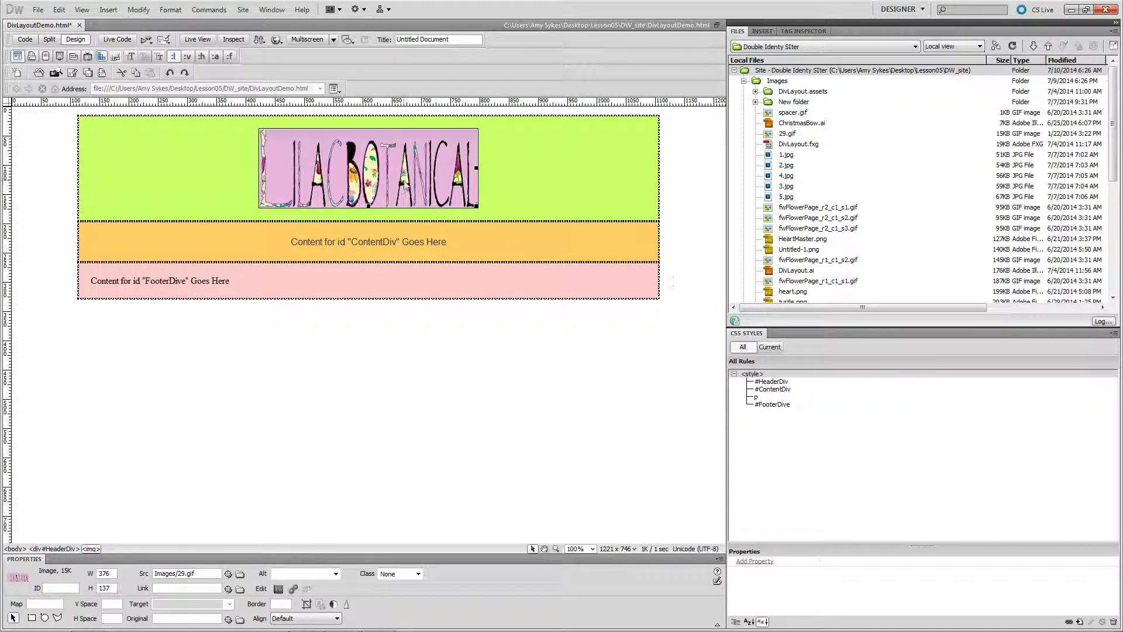
Step: Delete the placeholder text inside the content div
drag(456, 249, 291, 234)
key(Delete)
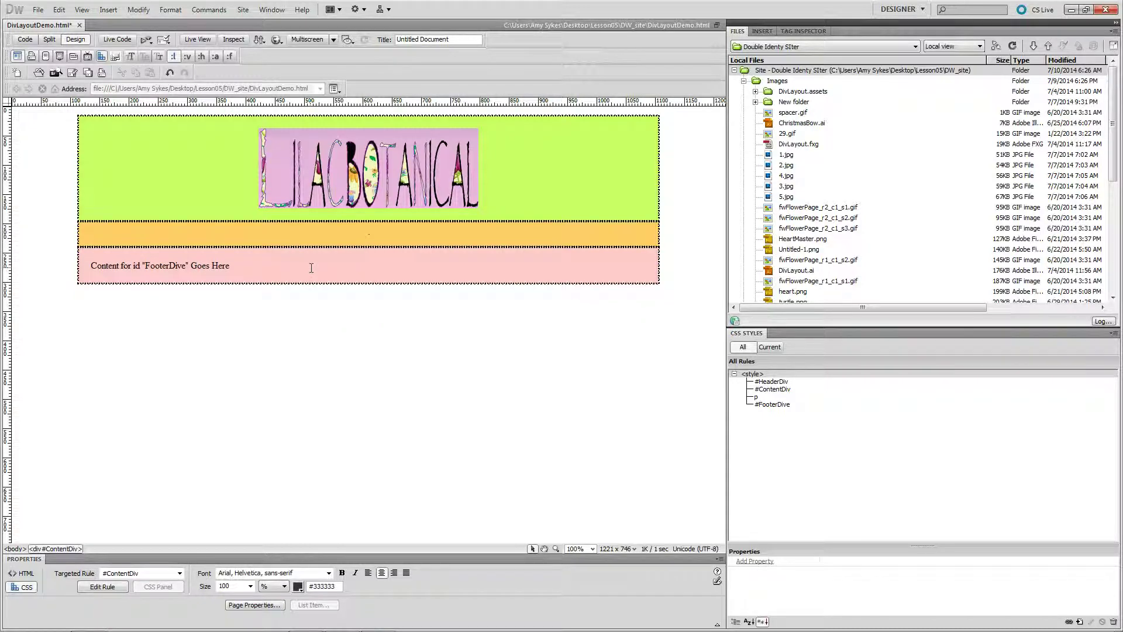
key(ctrl+v)
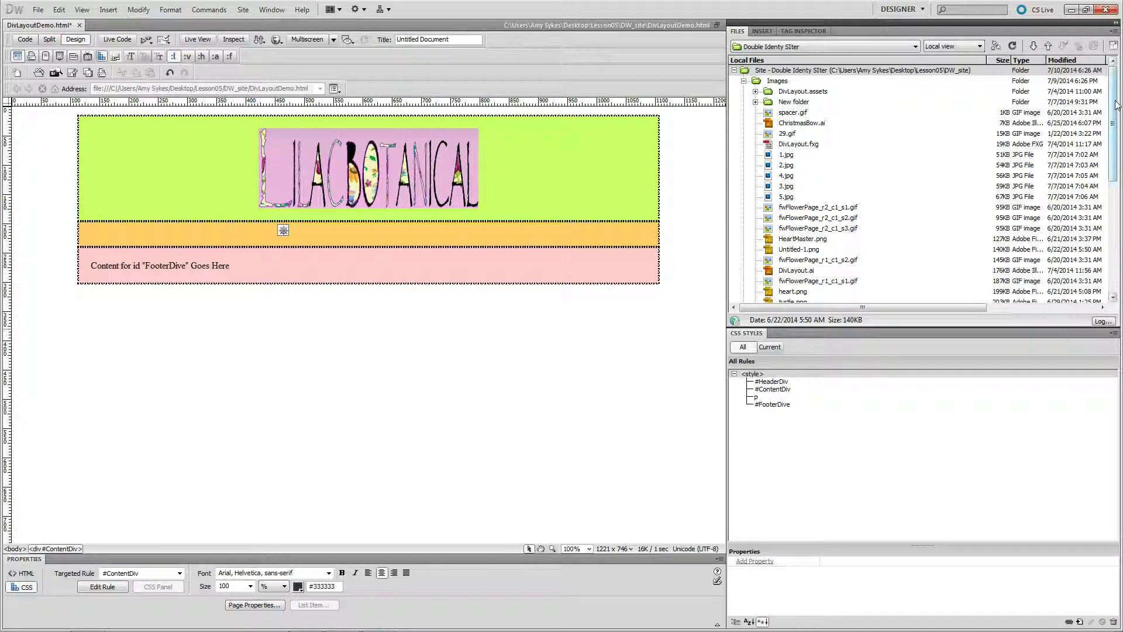
text(aldksl)
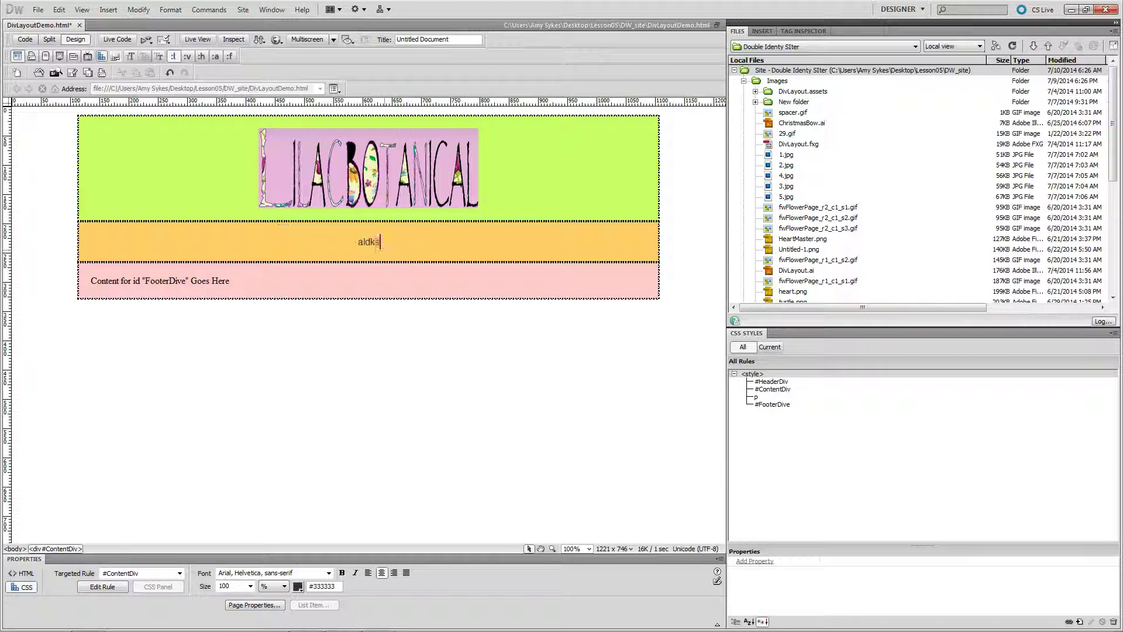
key(BackSpace)
key(BackSpace)
key(BackSpace)
key(BackSpace)
key(BackSpace)
key(BackSpace)
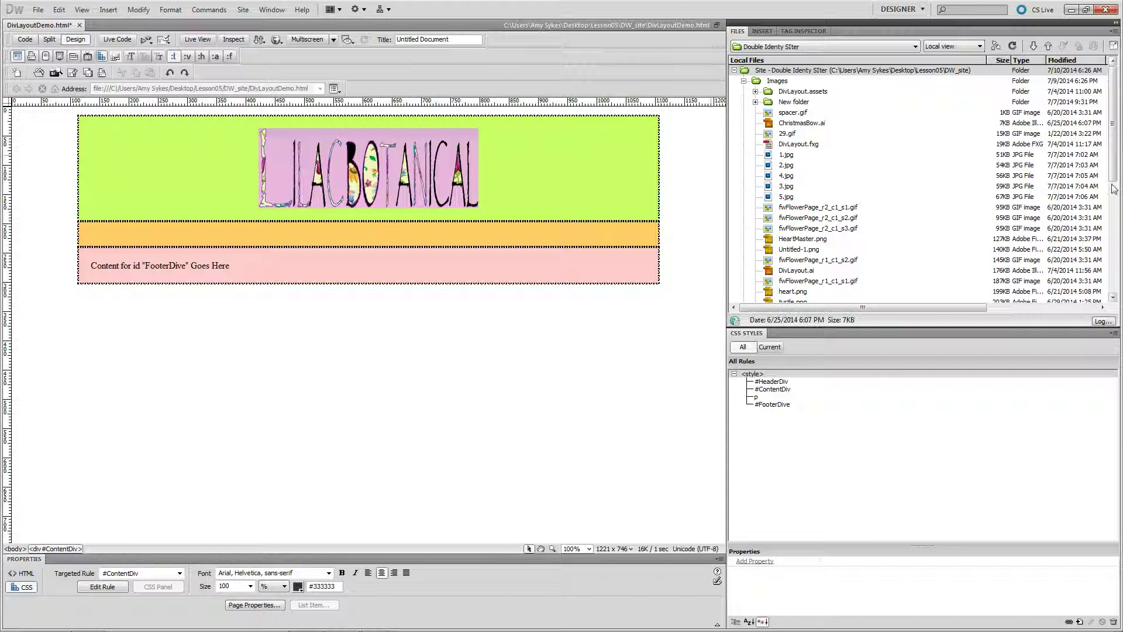
Step: Insert the contents of prototyping.txt from the TextFiles folder into the content div as text only, and check the resulting code
click(1106, 165)
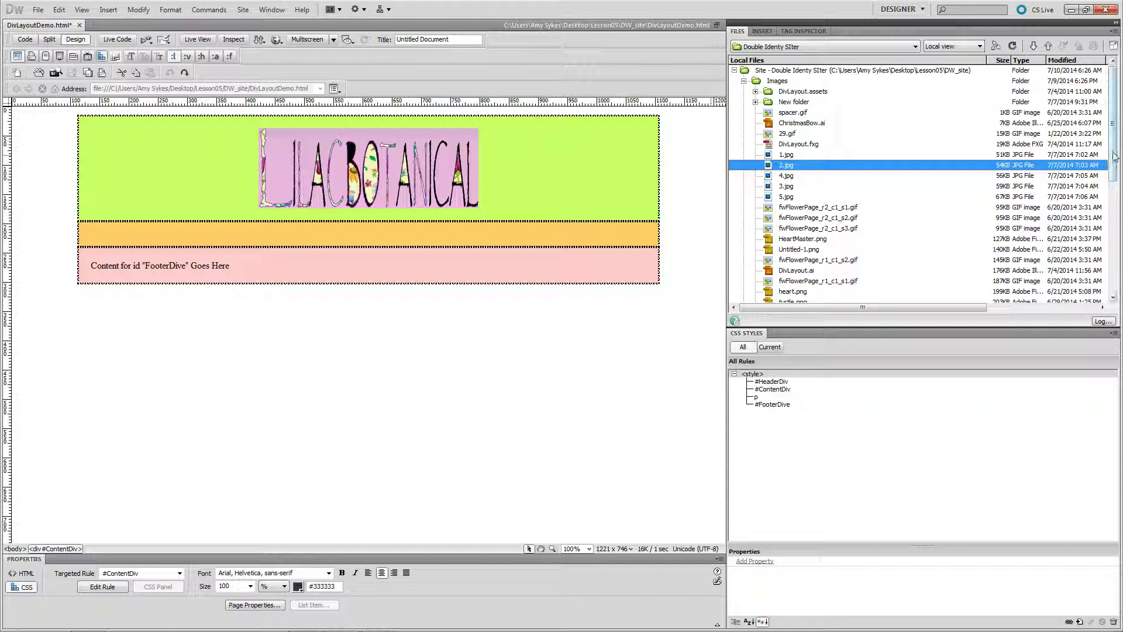
drag(1113, 158, 1122, 263)
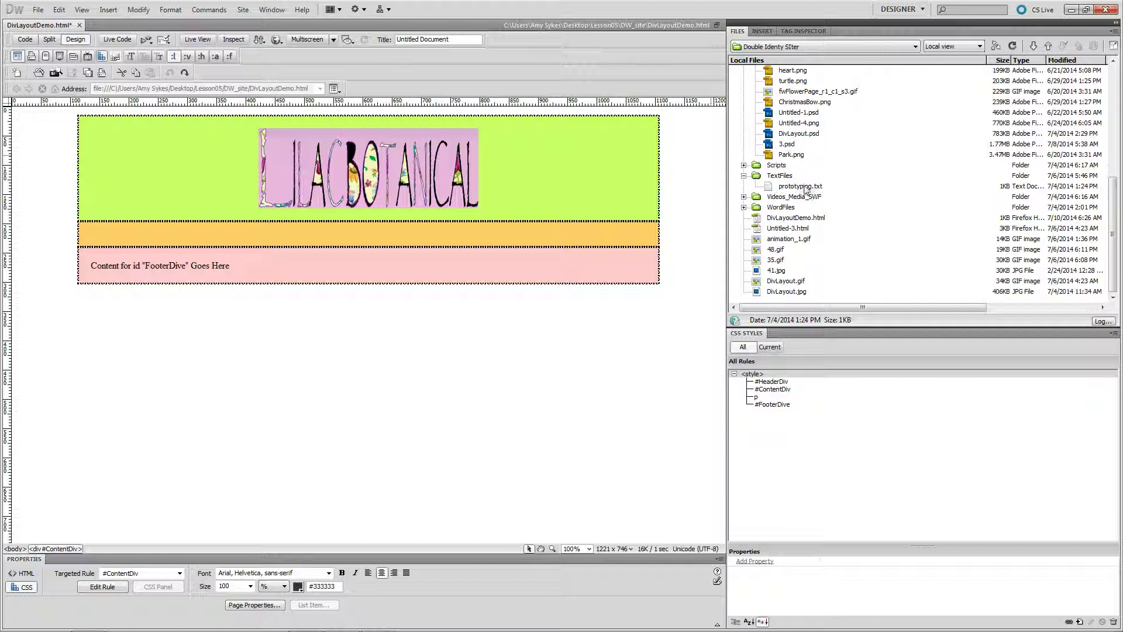
click(806, 187)
drag(806, 187, 349, 234)
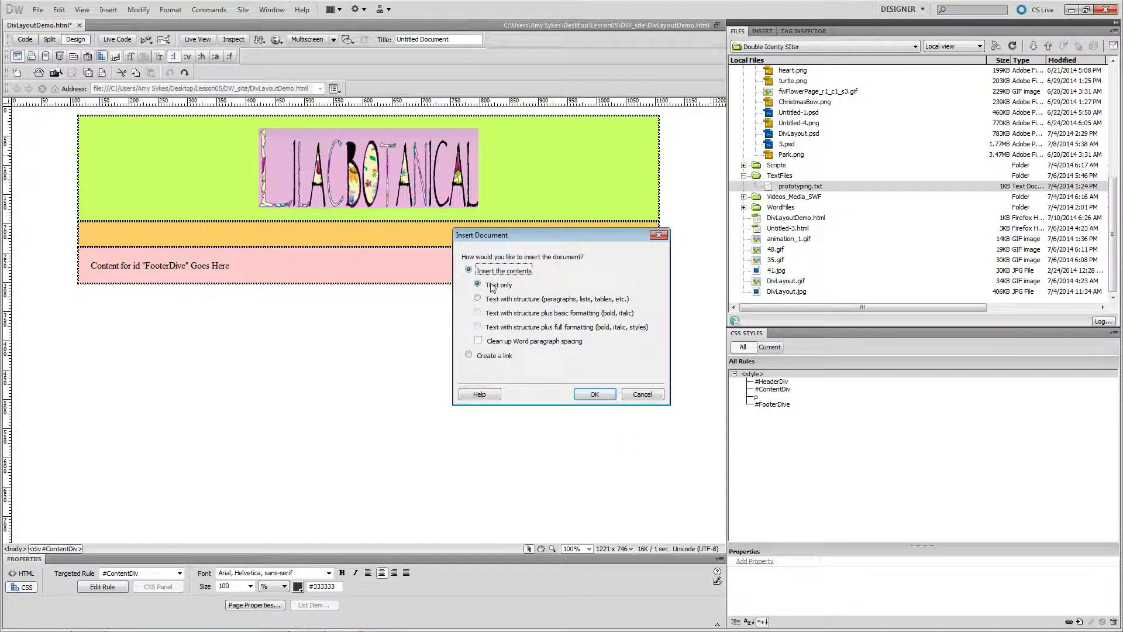
click(591, 395)
click(591, 395)
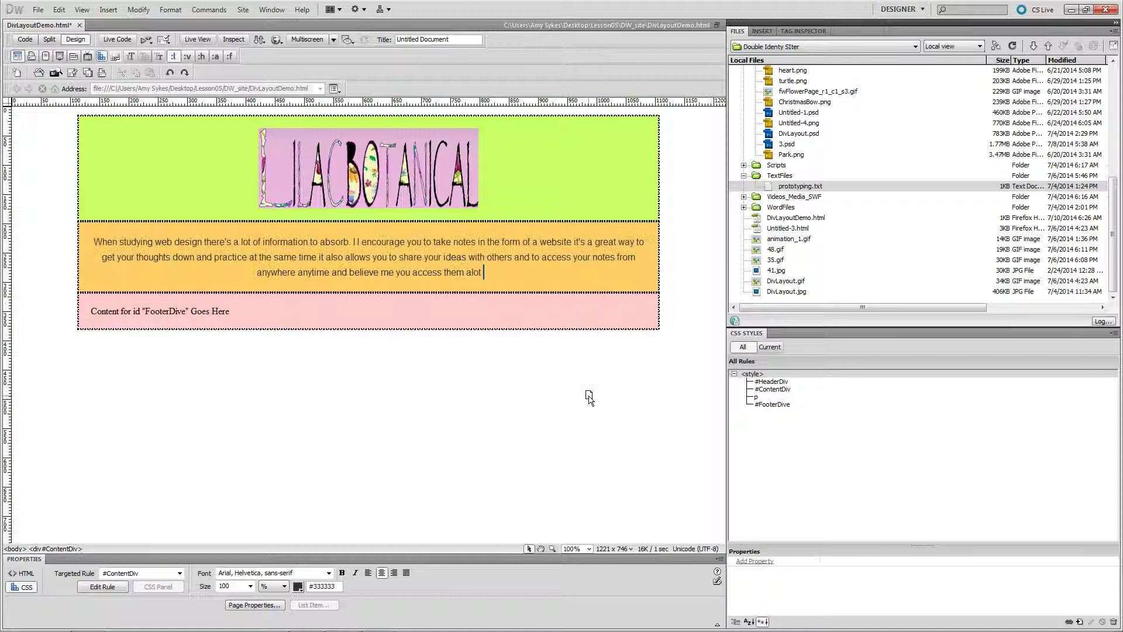
click(25, 39)
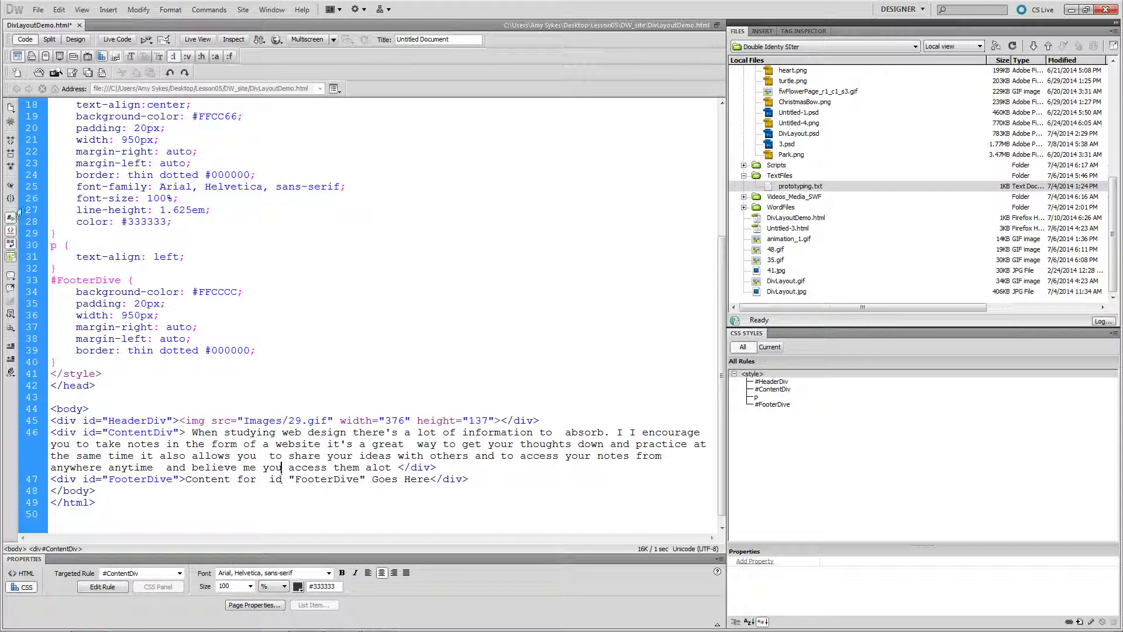
click(76, 40)
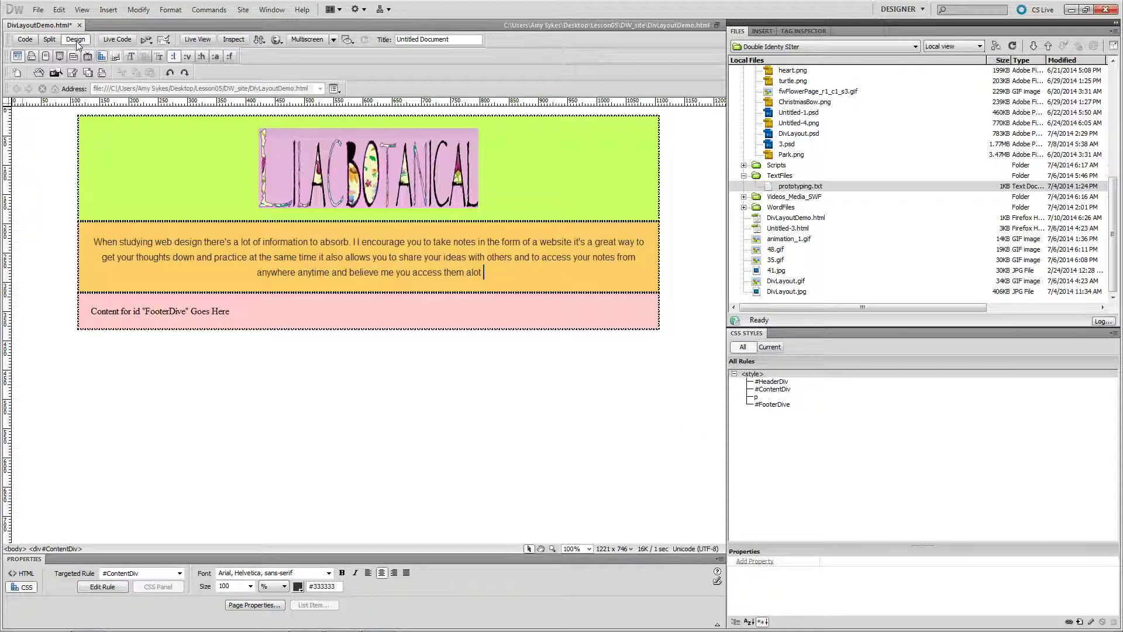
Step: Try to wrap the selected header image and content text in a p tag, inspect the code, and undo the wrapping
drag(484, 272, 129, 196)
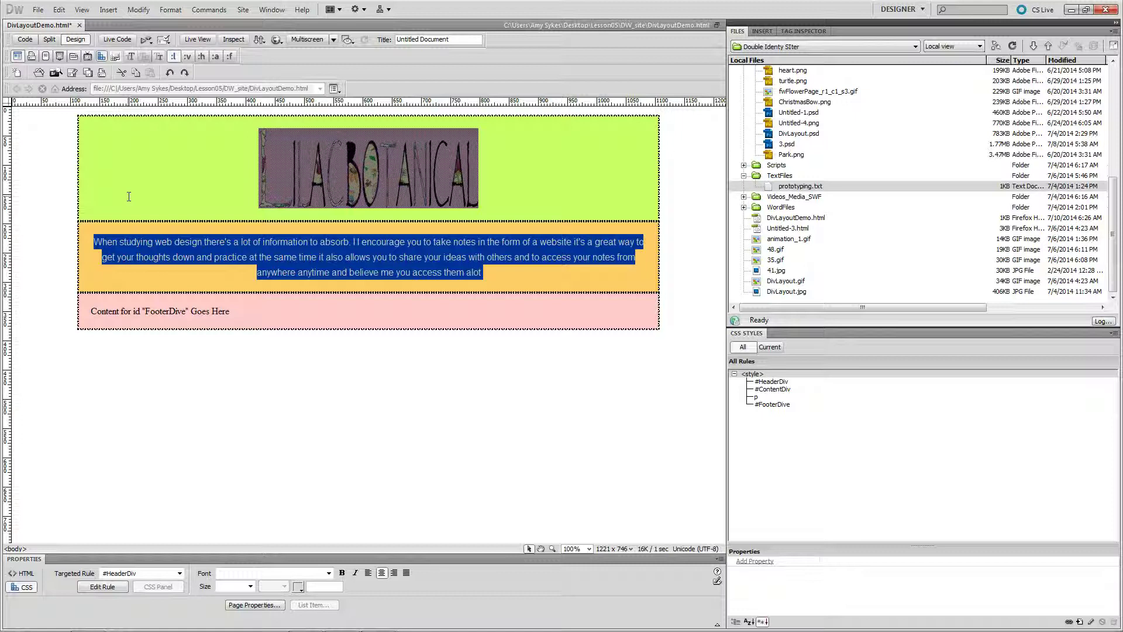
key(ctrl+t)
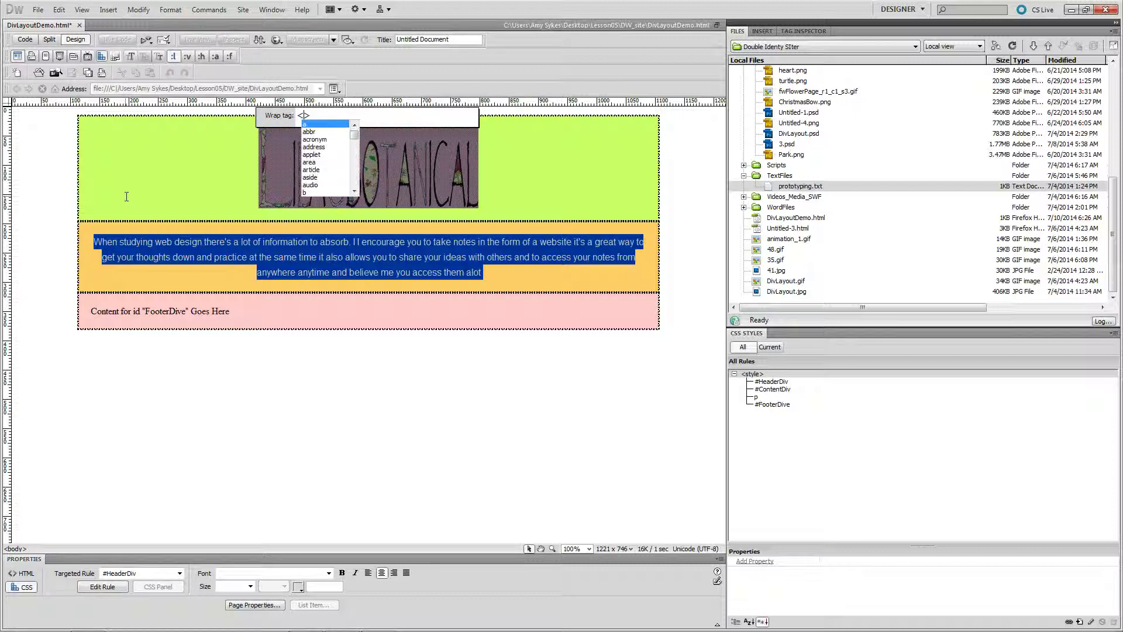
text(p)
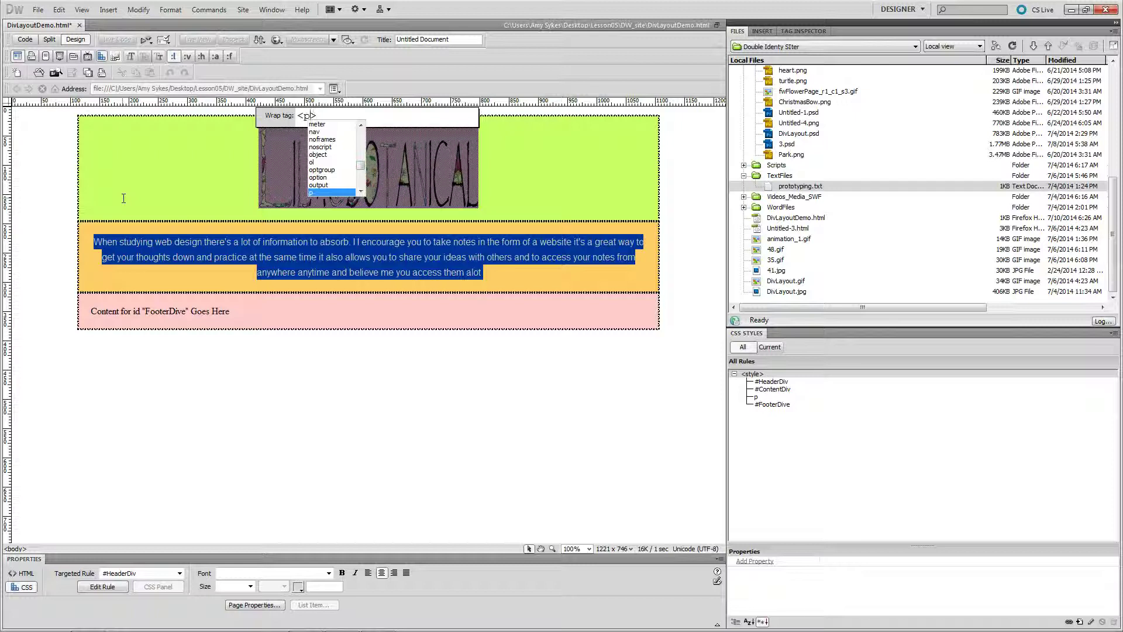
key(Return)
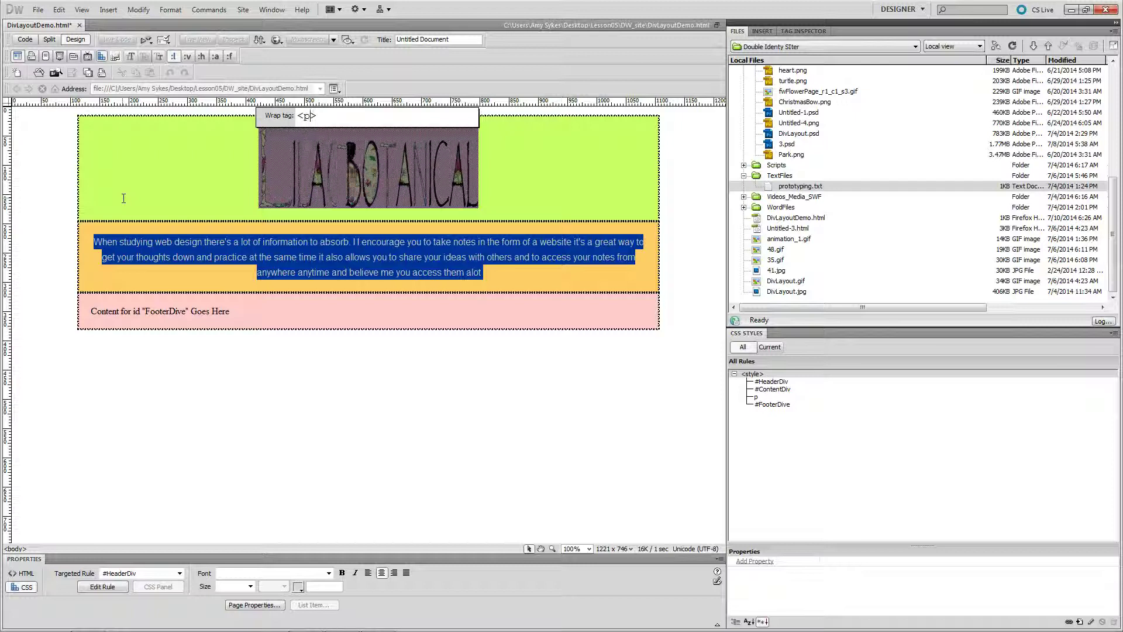
key(Return)
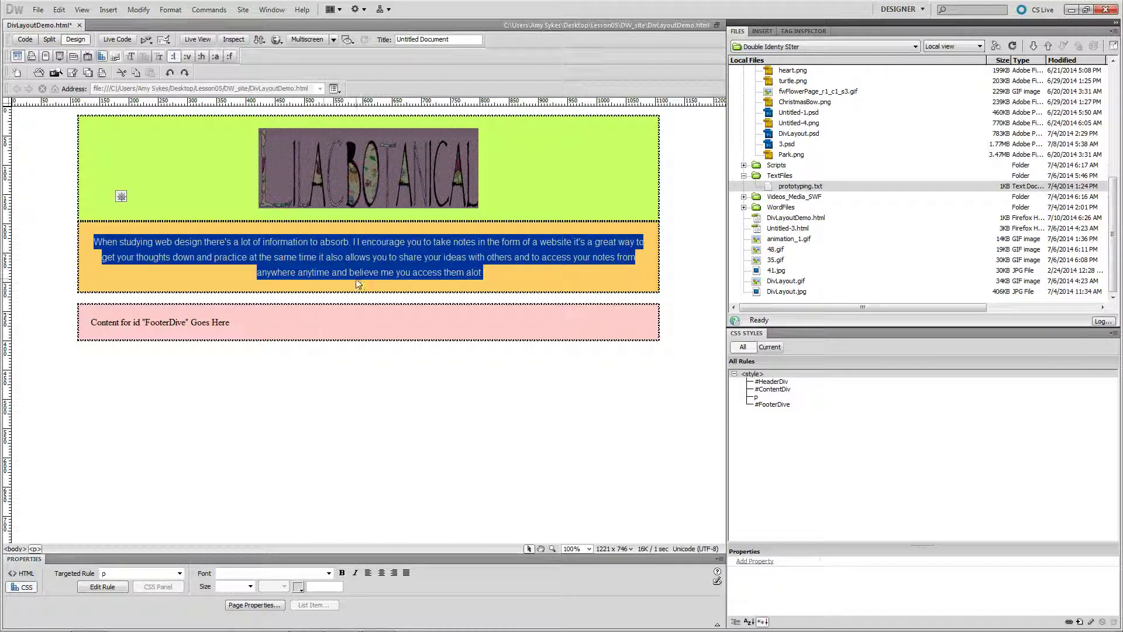
click(24, 39)
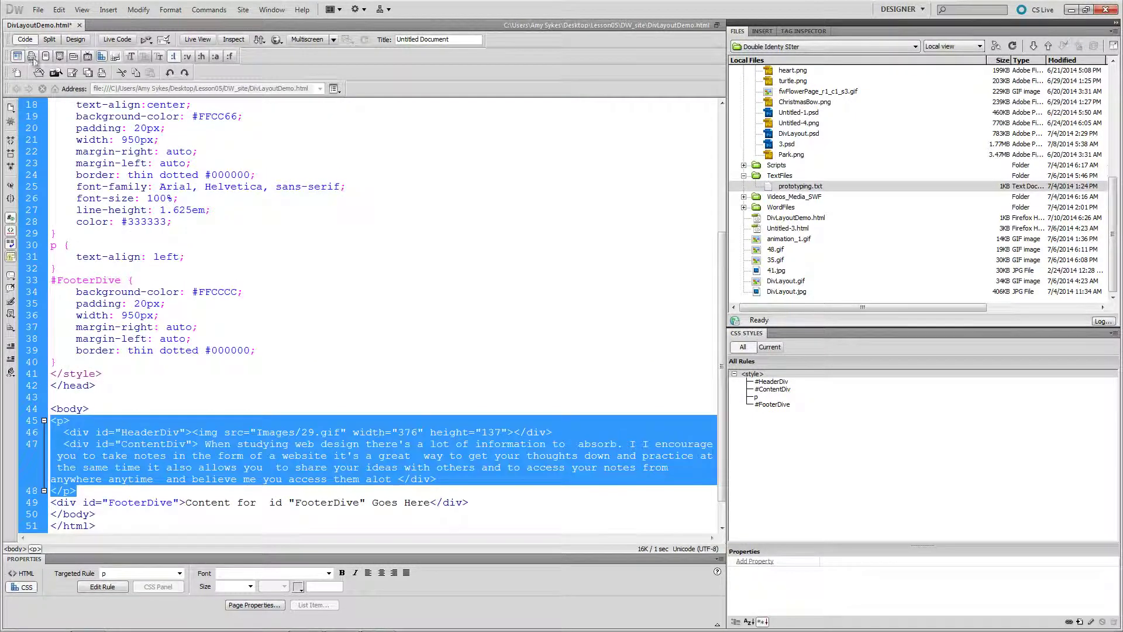
click(76, 40)
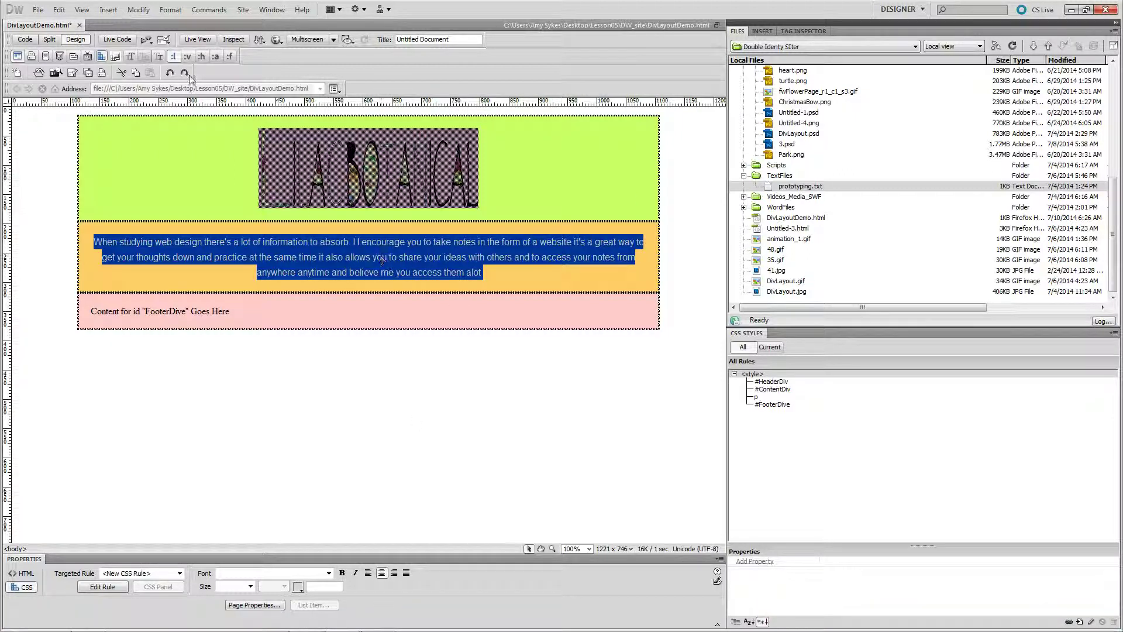
click(25, 41)
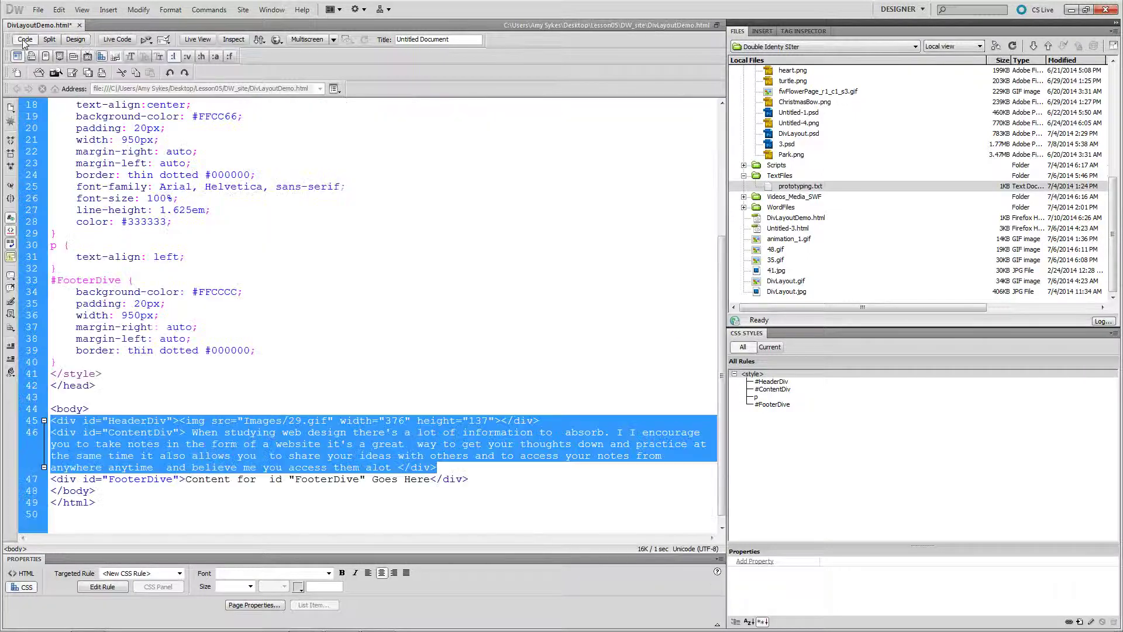
click(362, 431)
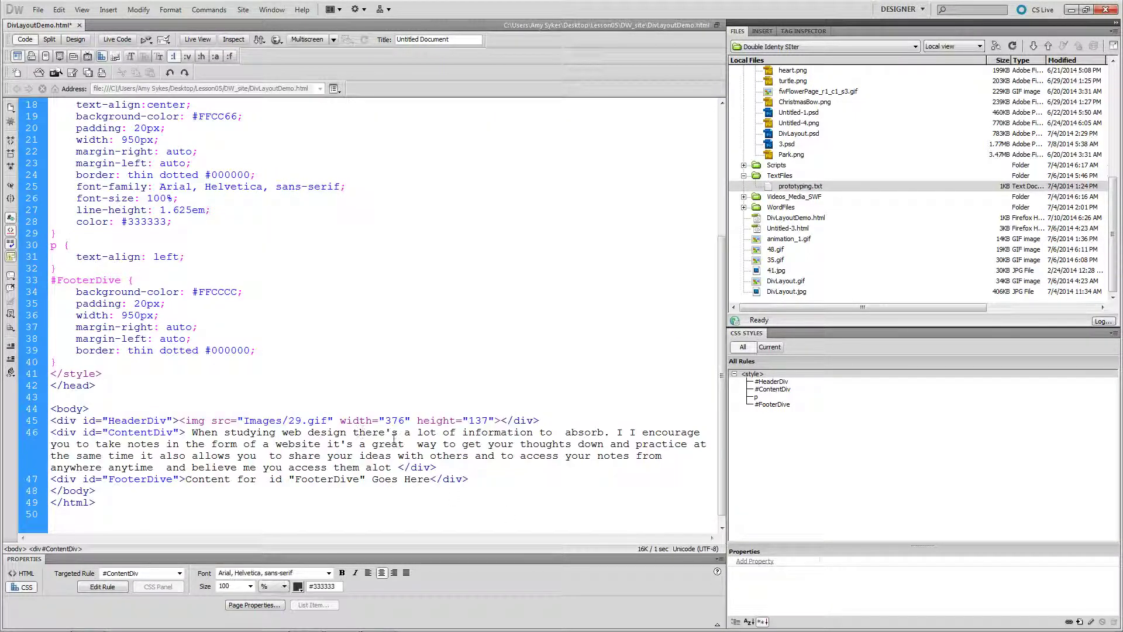
Step: Wrap only the web design notes text inside the content div in a p tag
click(78, 39)
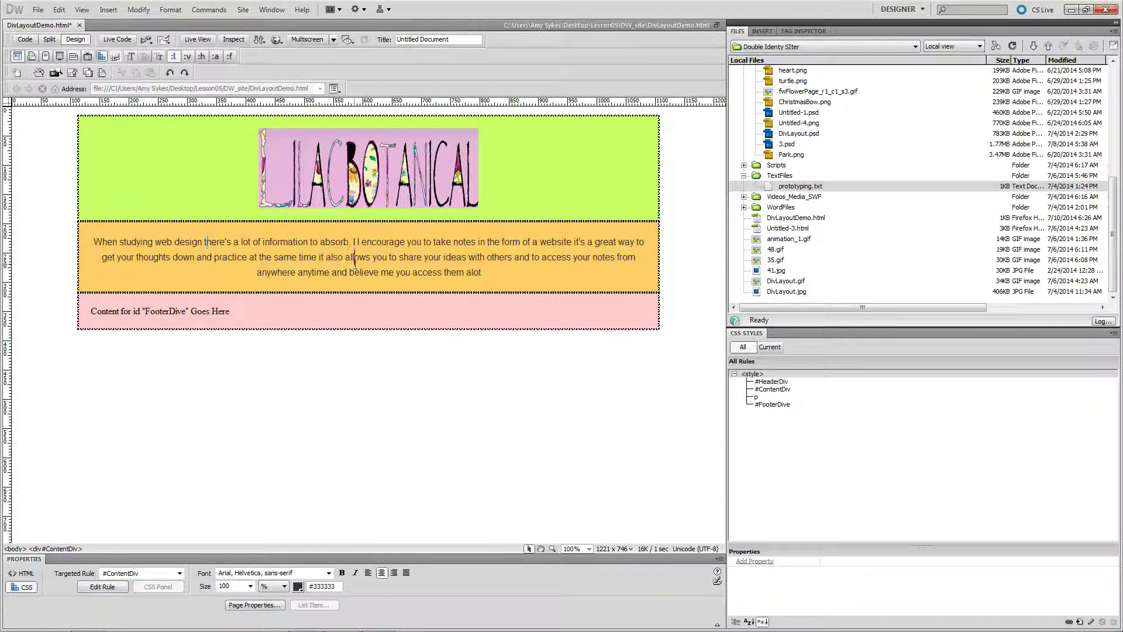
drag(491, 274, 95, 240)
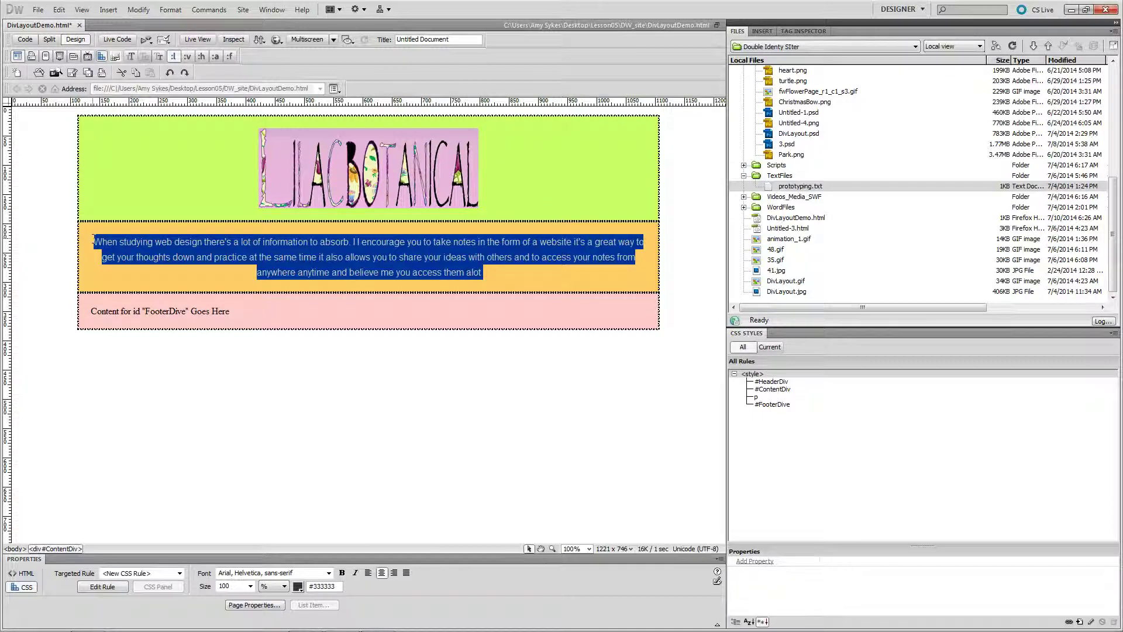
key(ctrl+t)
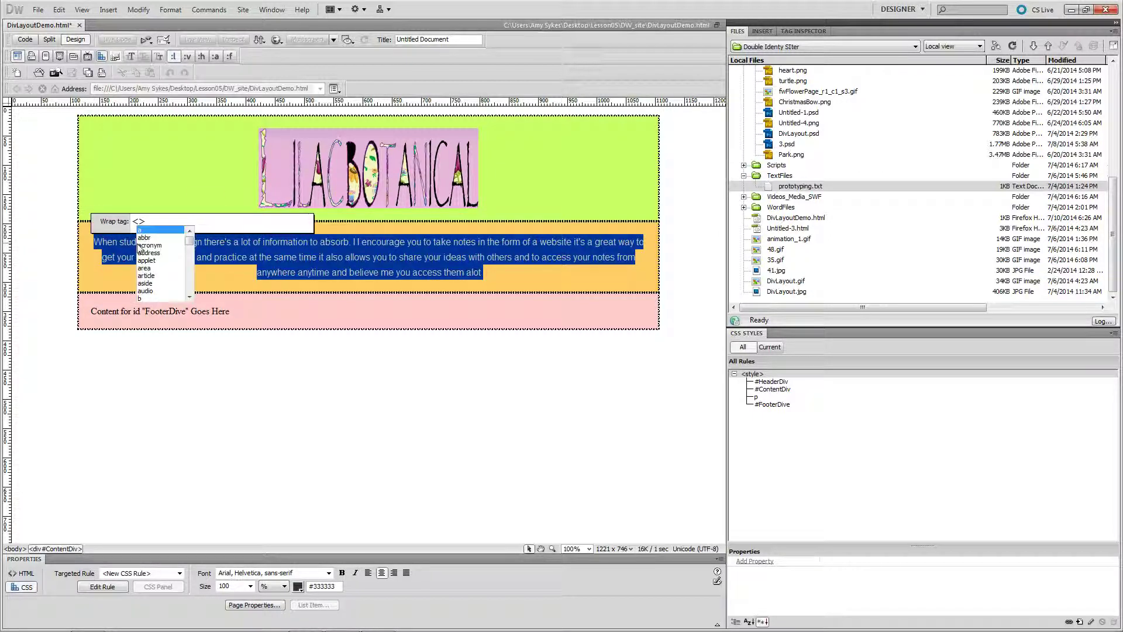
text(p)
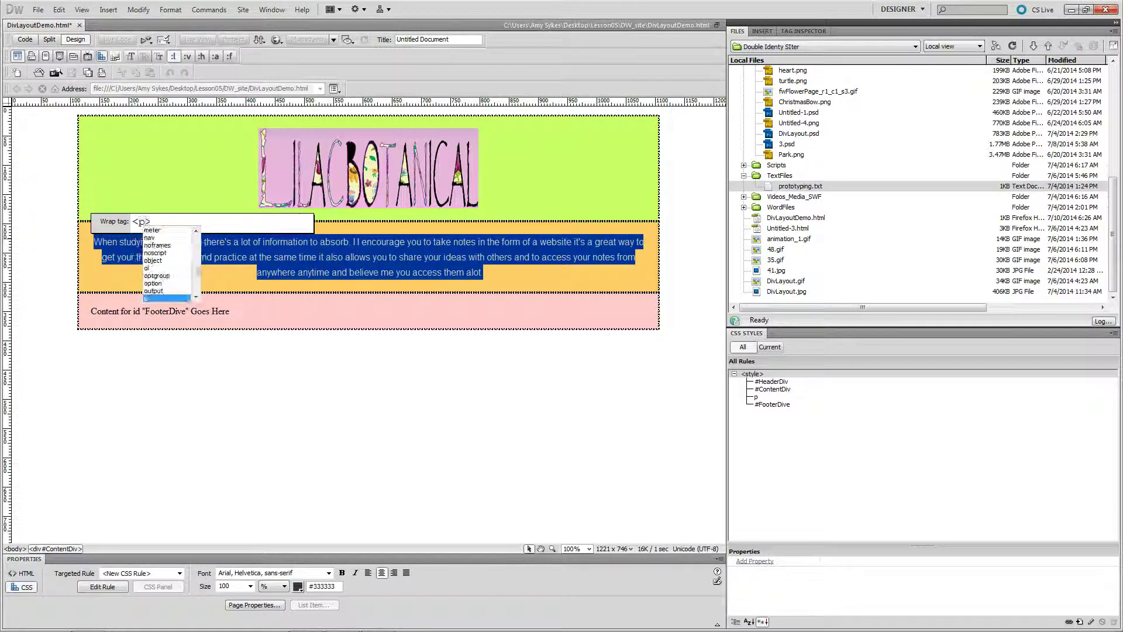
key(Return)
key(Return)
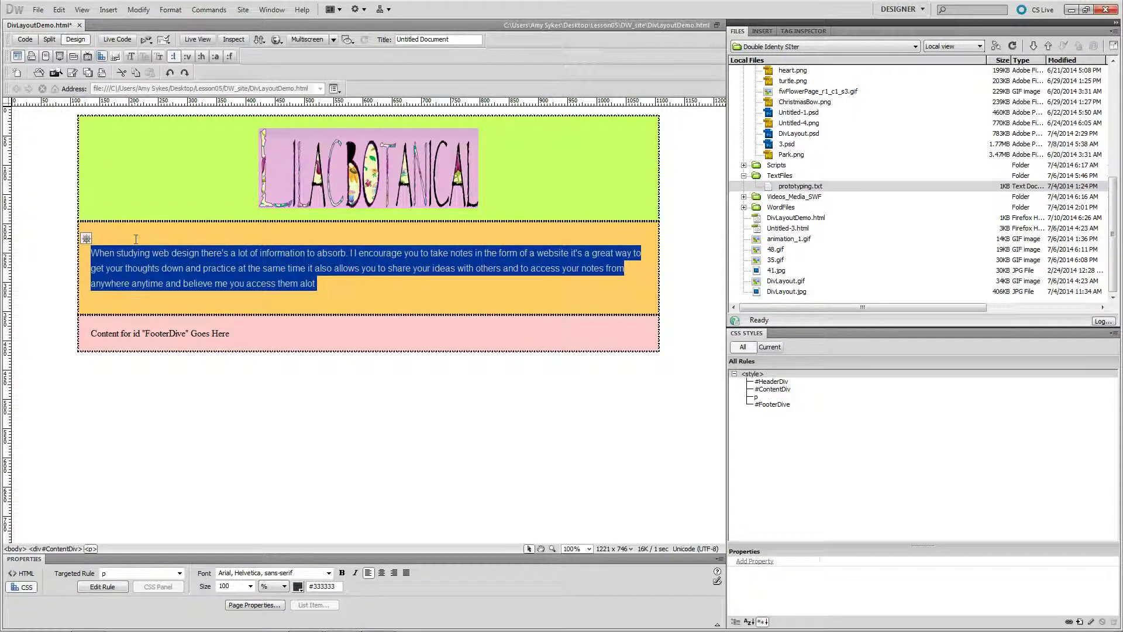
click(392, 404)
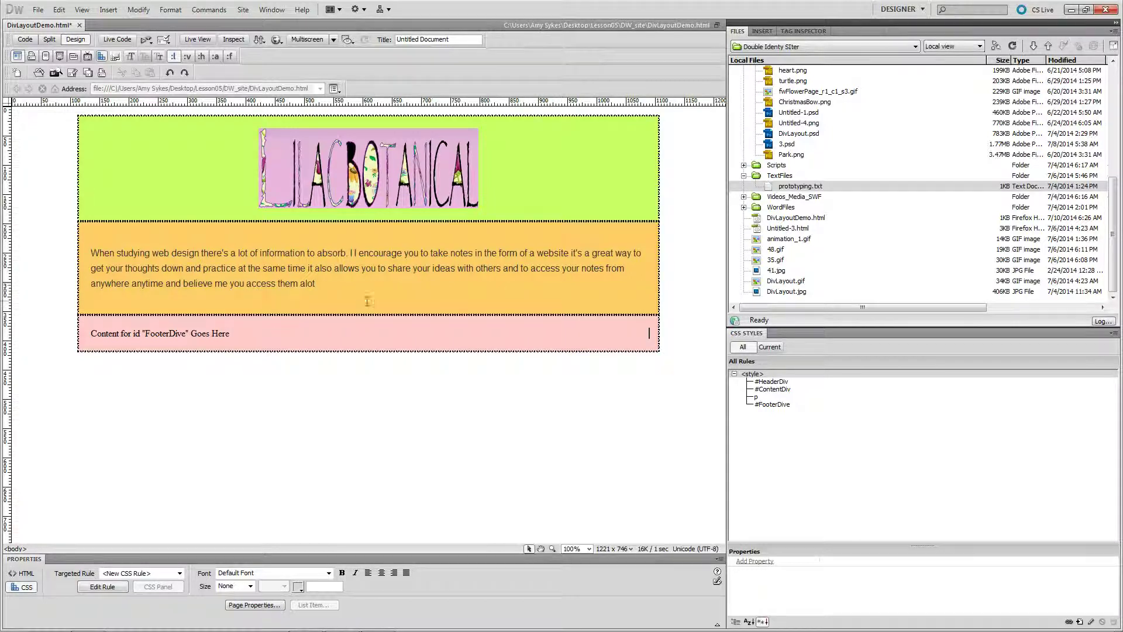
Step: Insert a table with 2 rows, 3 columns, 90 percent width, border 0, cell padding 10 and spacing 0 below the content paragraph
click(357, 284)
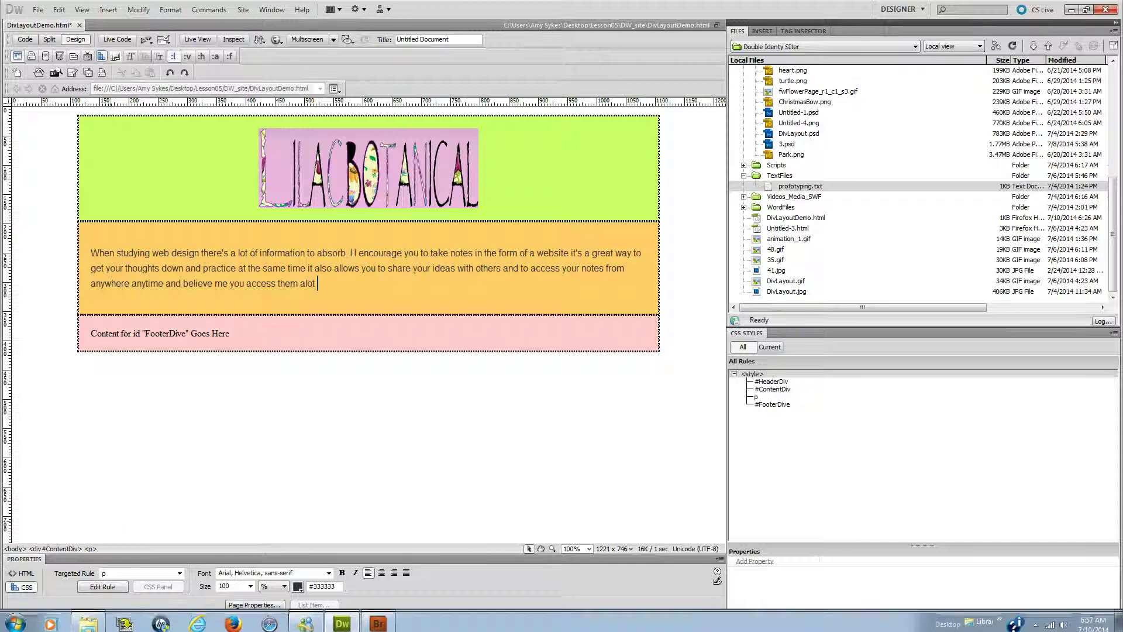
key(Return)
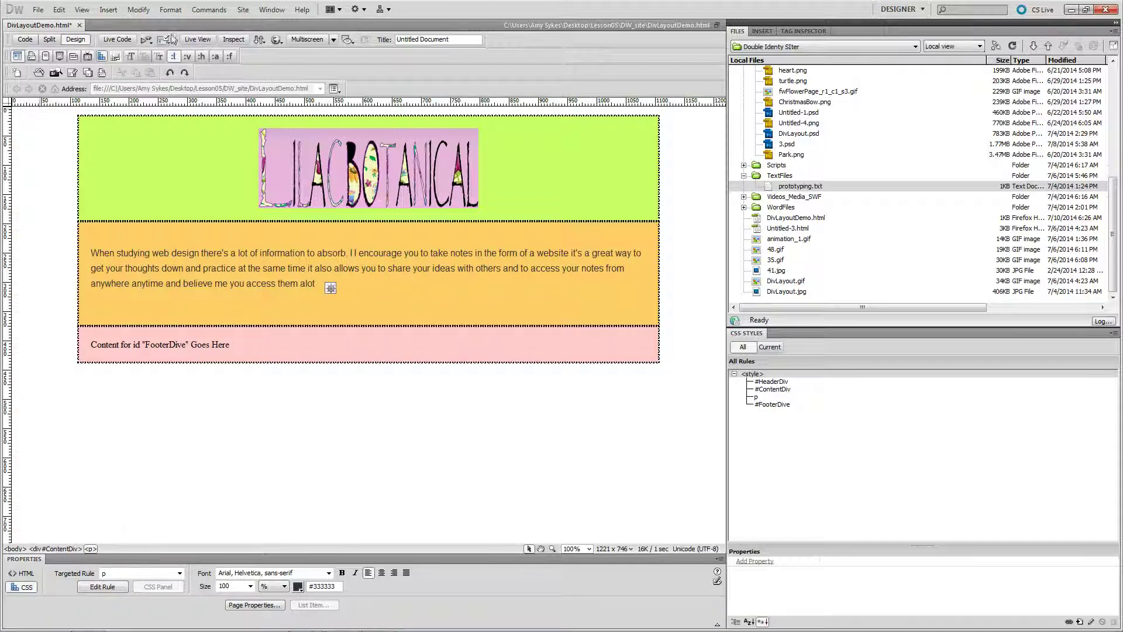
click(108, 10)
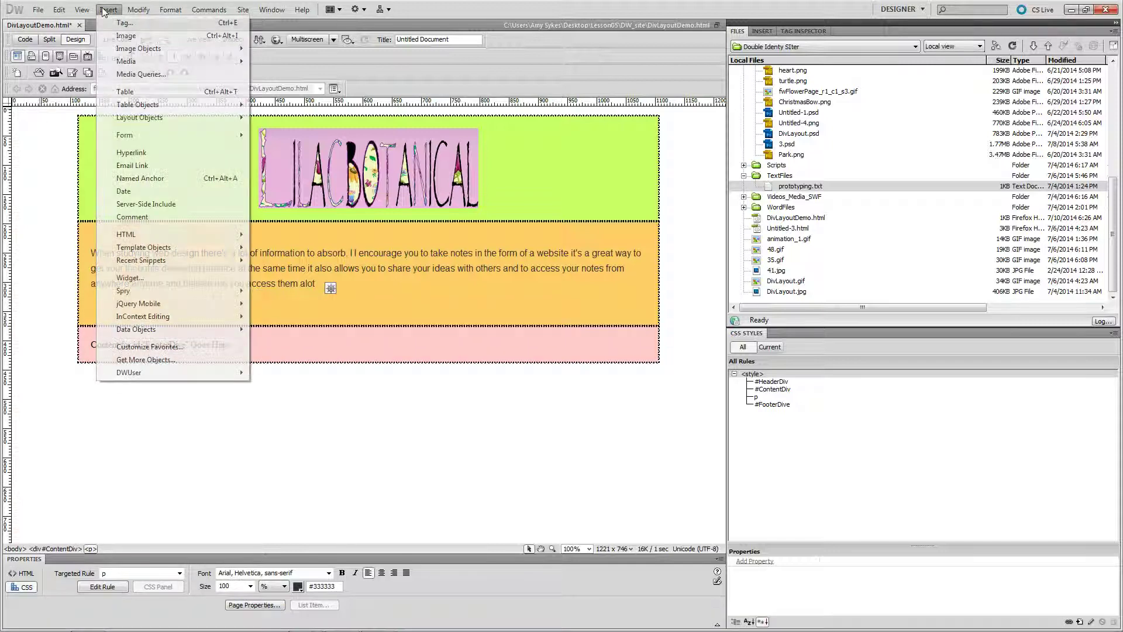
click(117, 90)
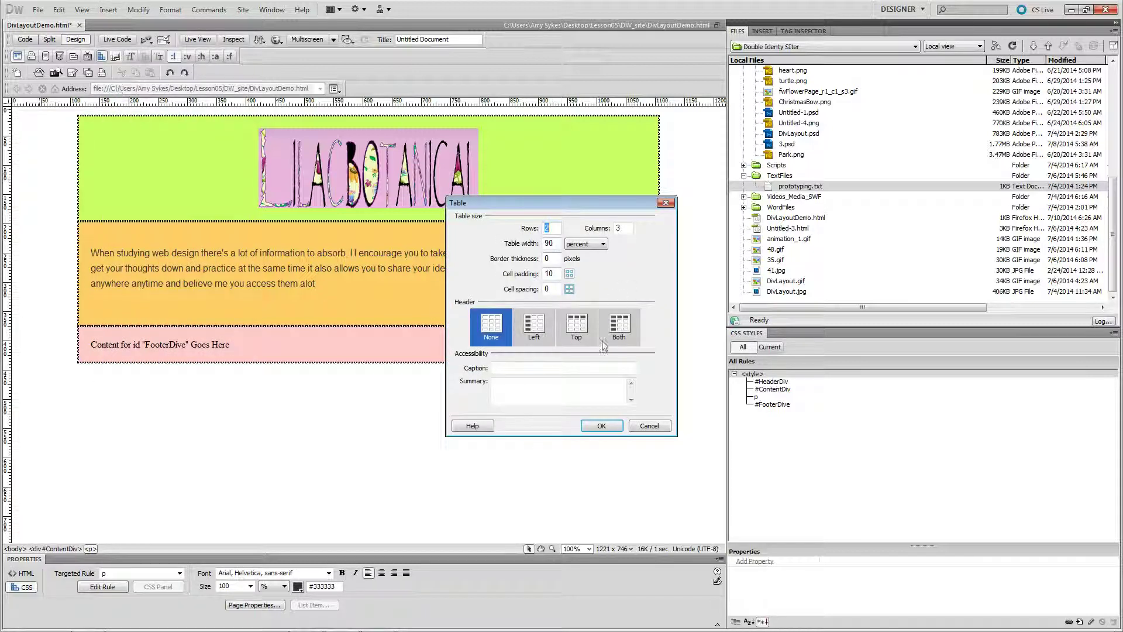
click(613, 433)
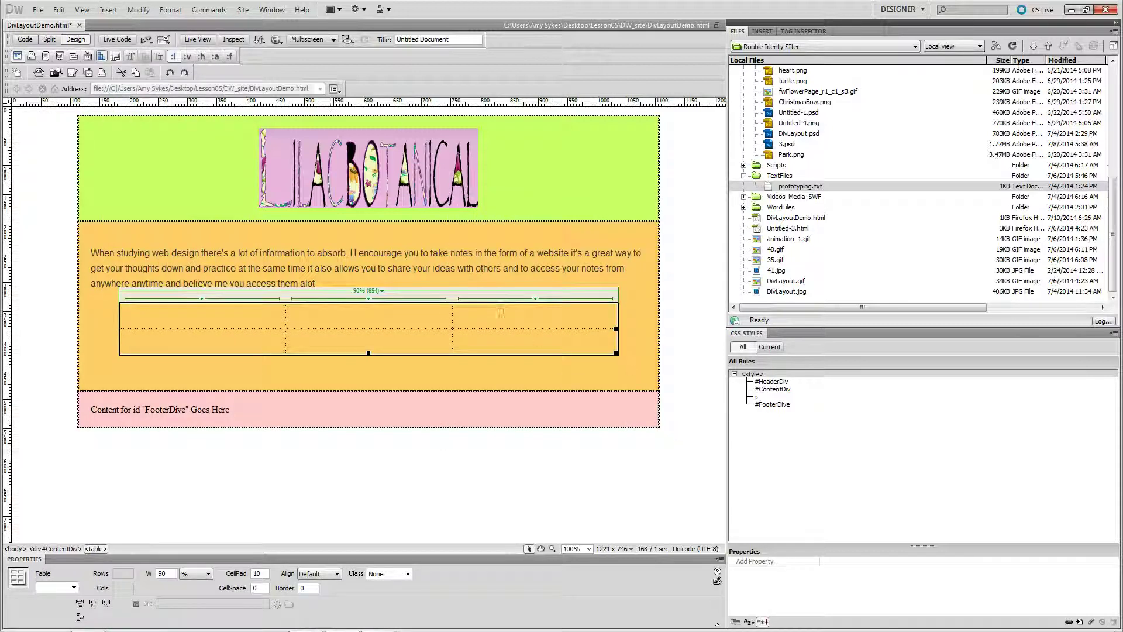
click(413, 322)
click(240, 311)
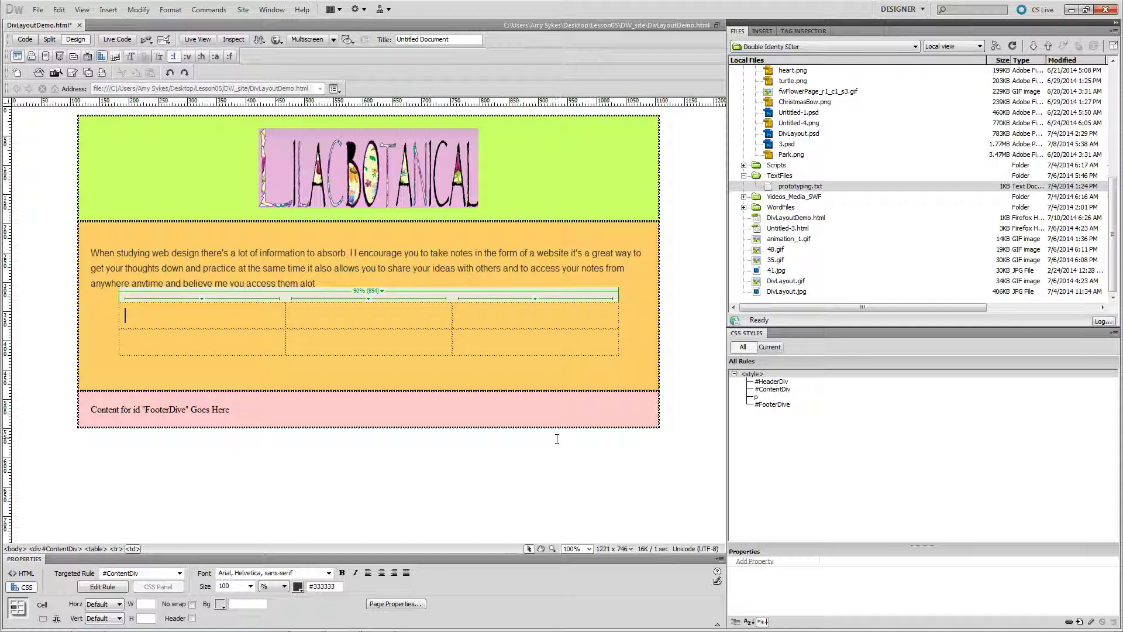
click(400, 284)
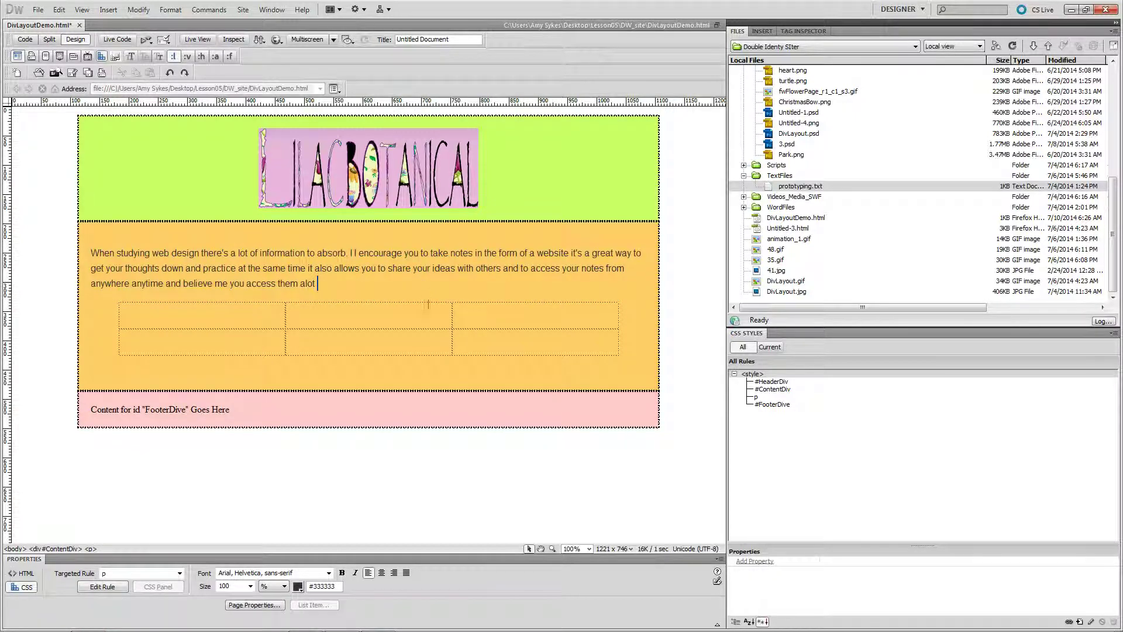
Step: Switch to Adobe Bridge and open New folder inside the DW_site Images folder
key(alt+Tab)
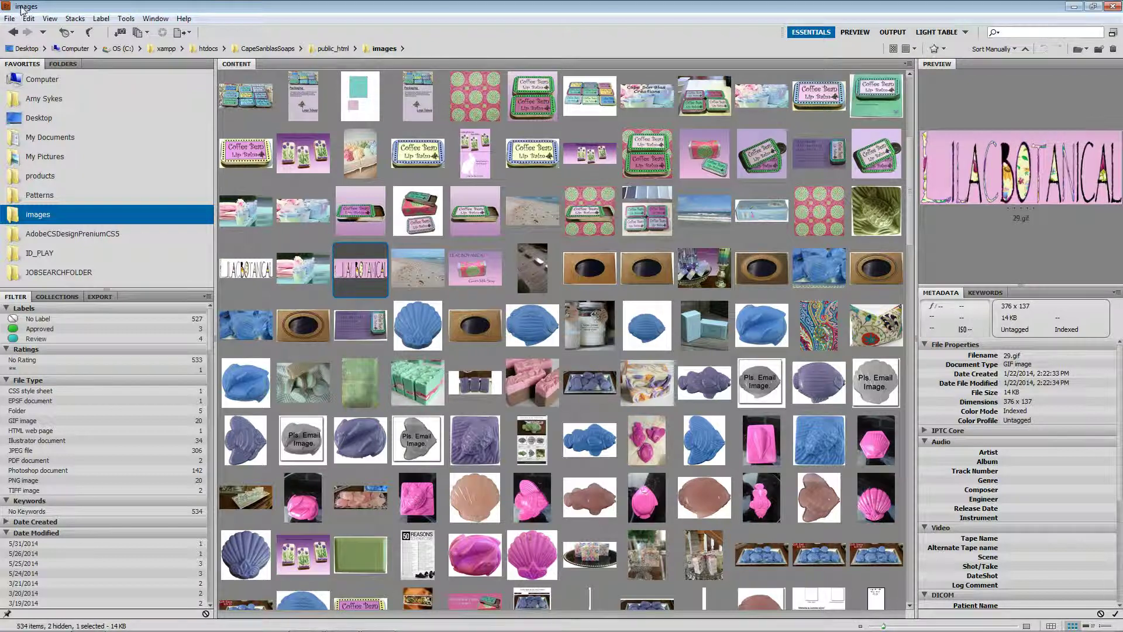
click(13, 34)
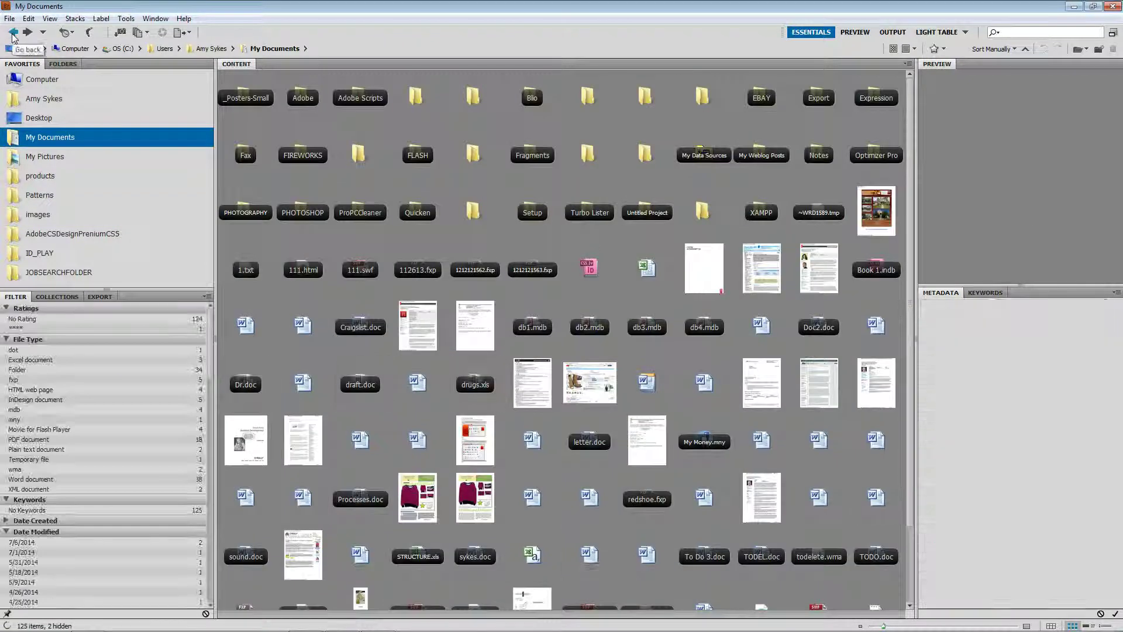
click(12, 33)
click(13, 33)
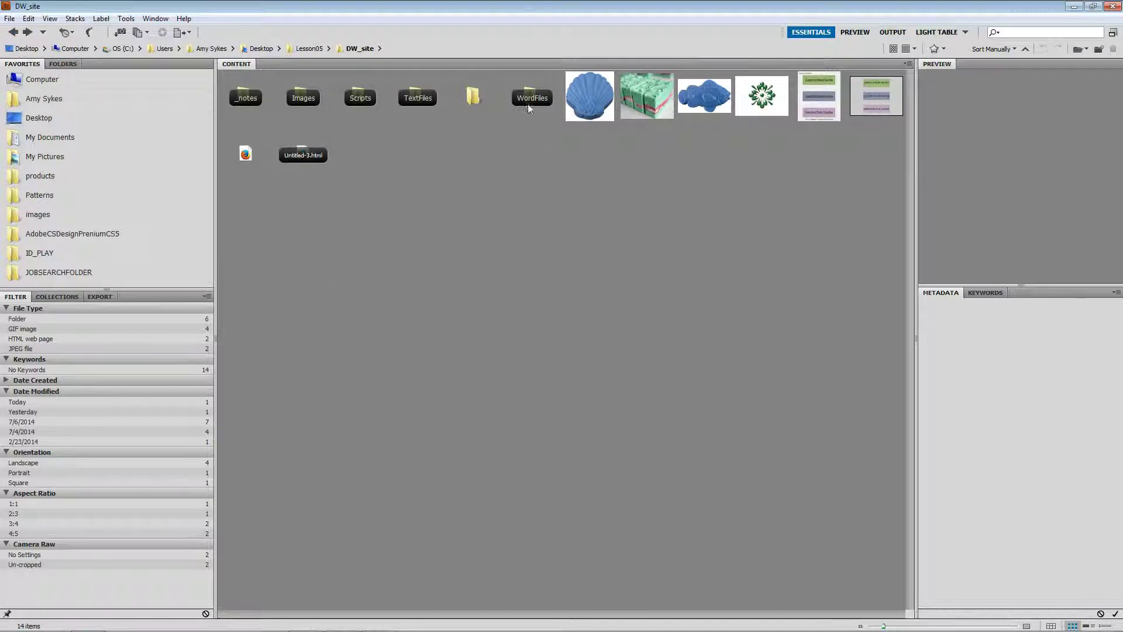
double_click(295, 97)
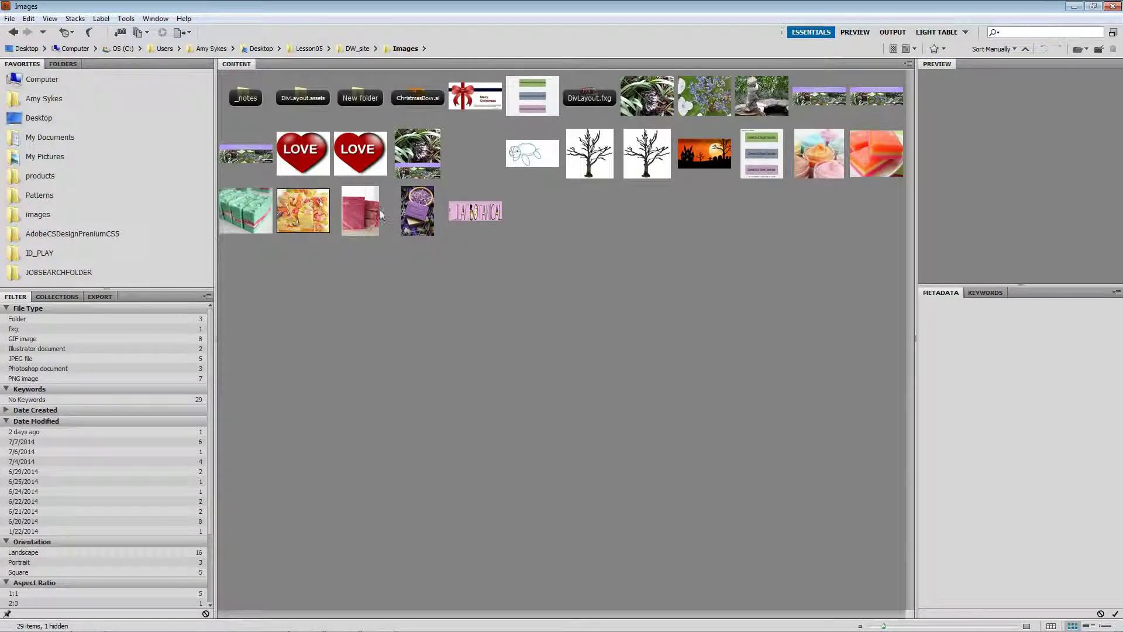
click(308, 99)
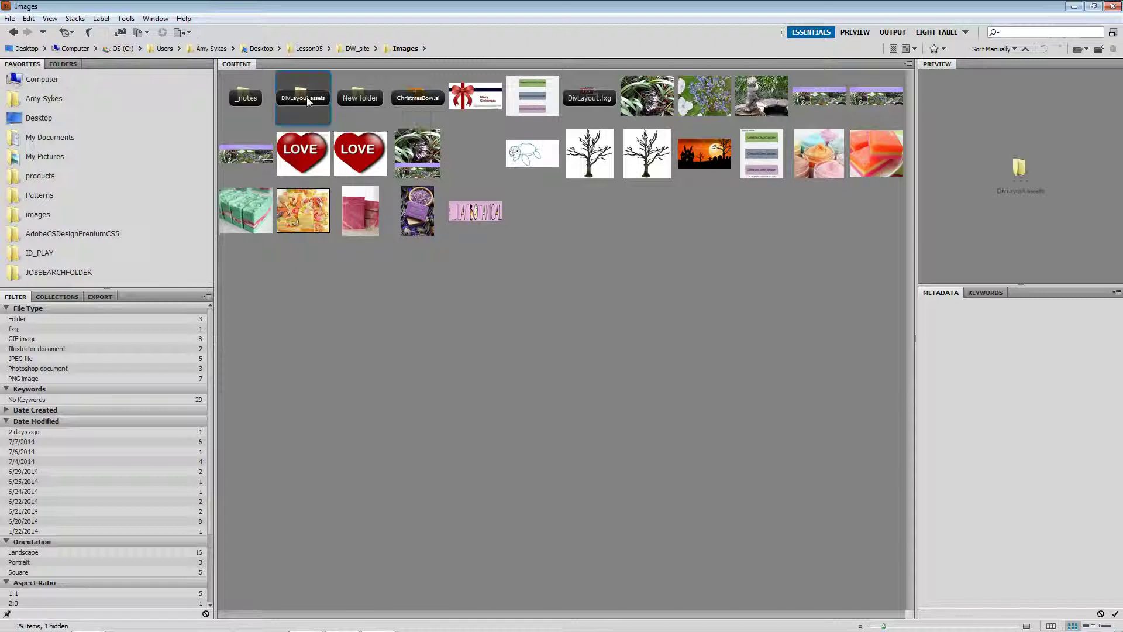
double_click(364, 97)
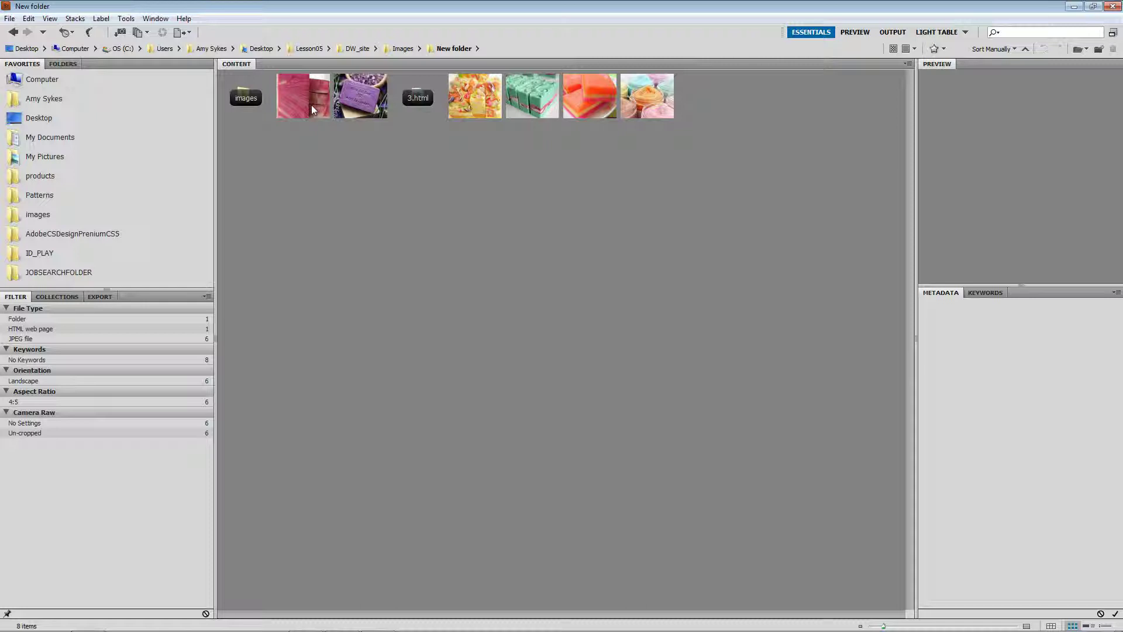
Step: Select the six soap and cream JPEG images in New folder, leaving out the images folder and 3.html
click(311, 104)
click(377, 107)
click(430, 100)
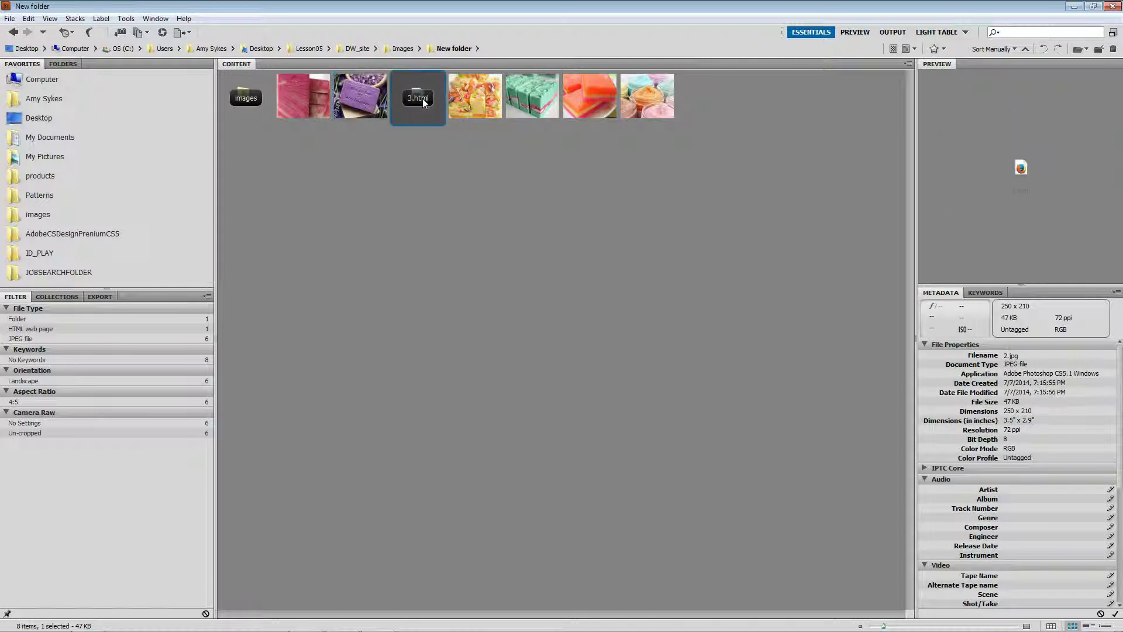
click(289, 106)
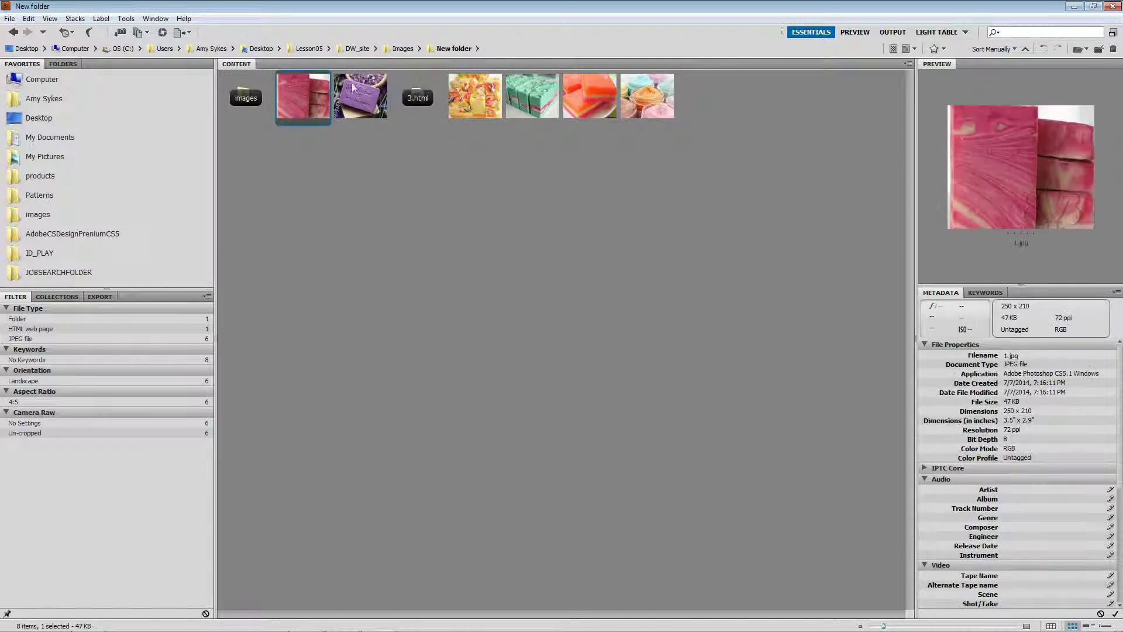
ctrl+click(365, 98)
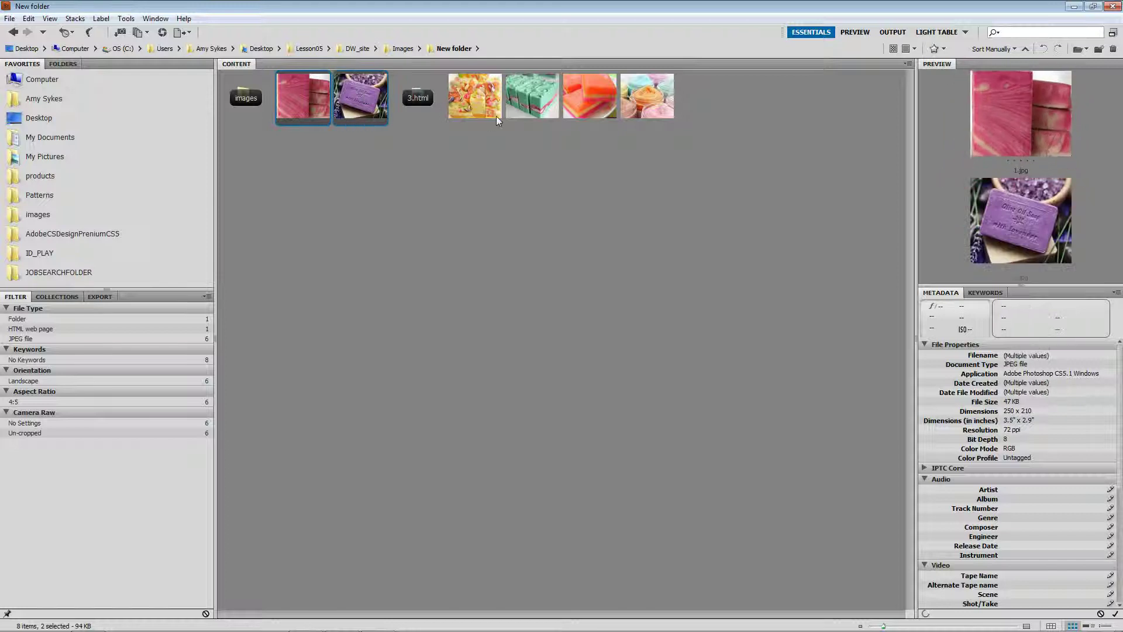
ctrl+click(492, 109)
ctrl+click(532, 103)
ctrl+click(588, 97)
ctrl+click(644, 111)
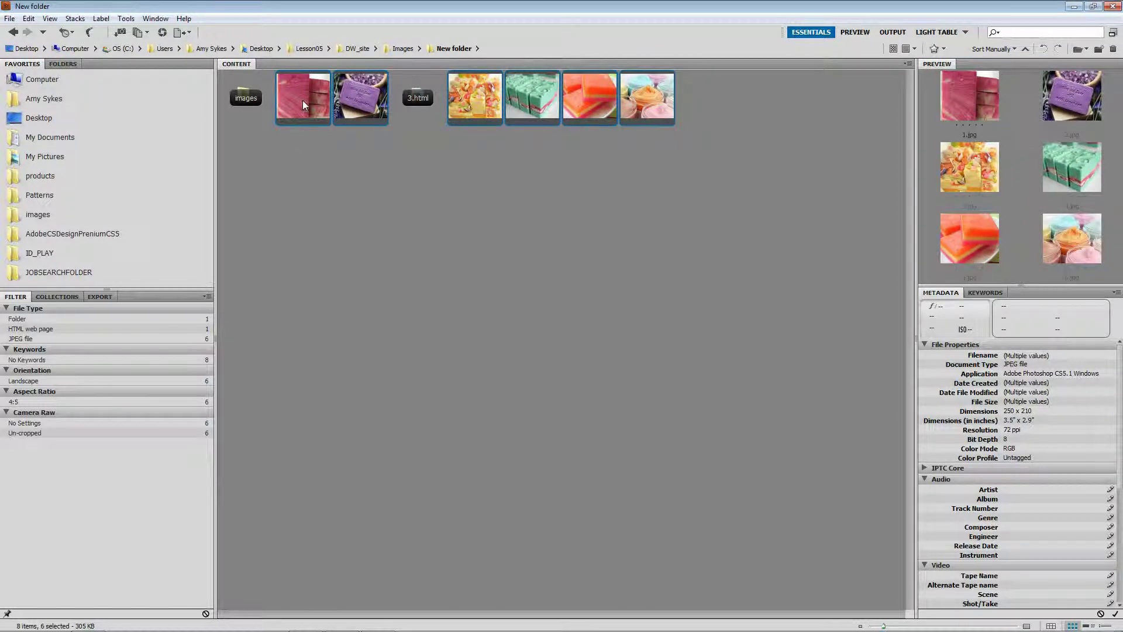
Step: Switch to Dreamweaver and insert the six selected images at the end of the content paragraph, leaving their alternate text empty
drag(303, 100, 351, 288)
key(alt+Tab)
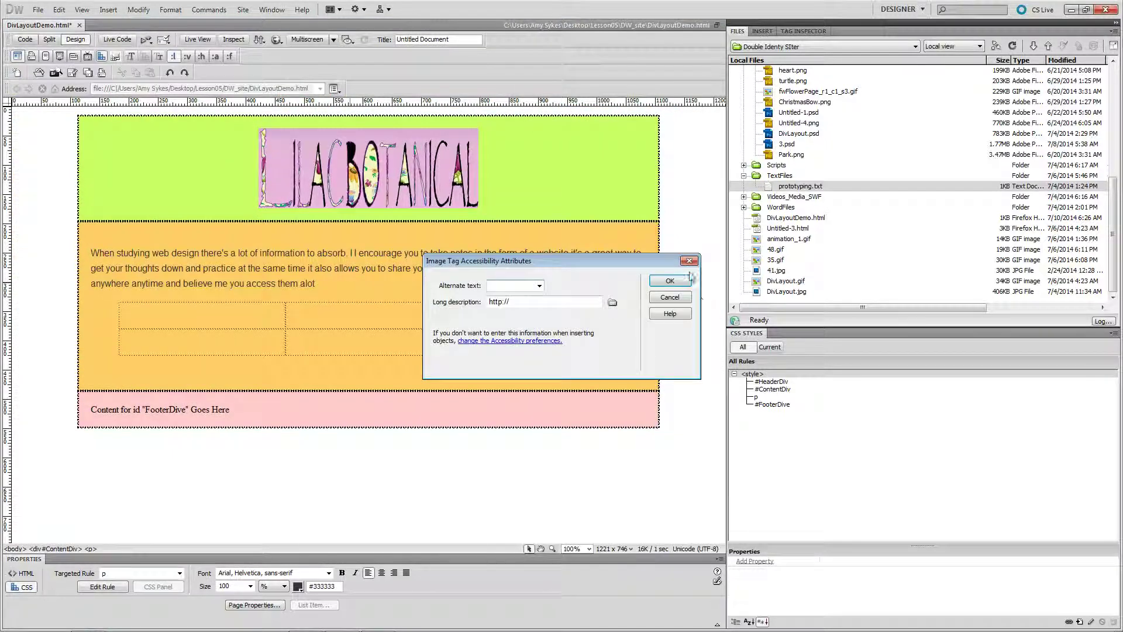
click(674, 282)
click(674, 282)
click(674, 282)
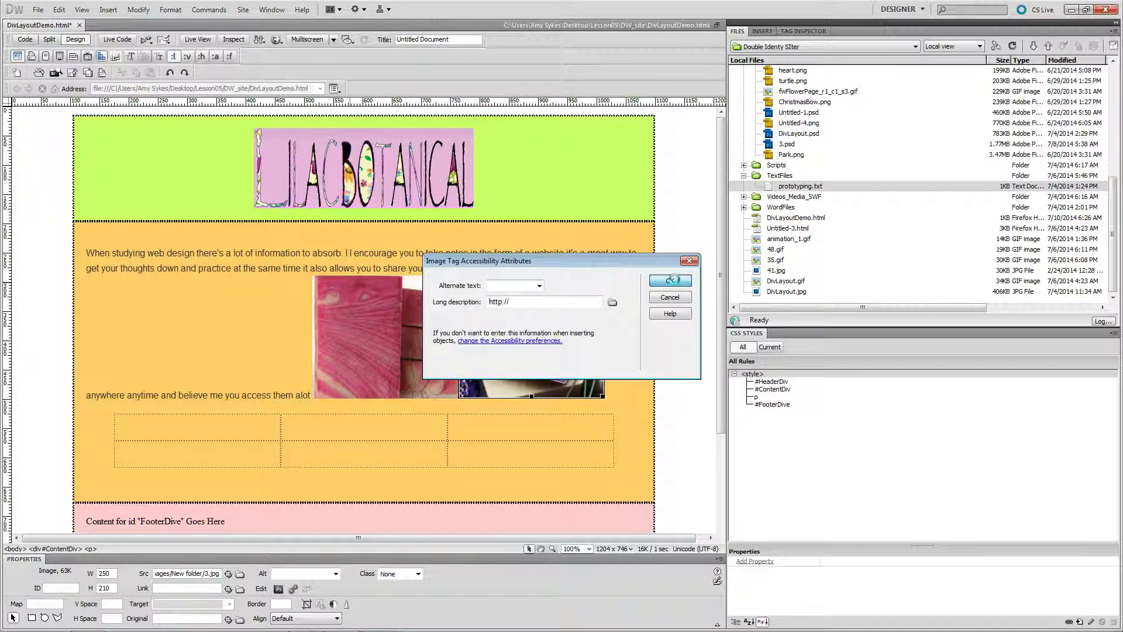
click(675, 282)
click(675, 282)
click(675, 282)
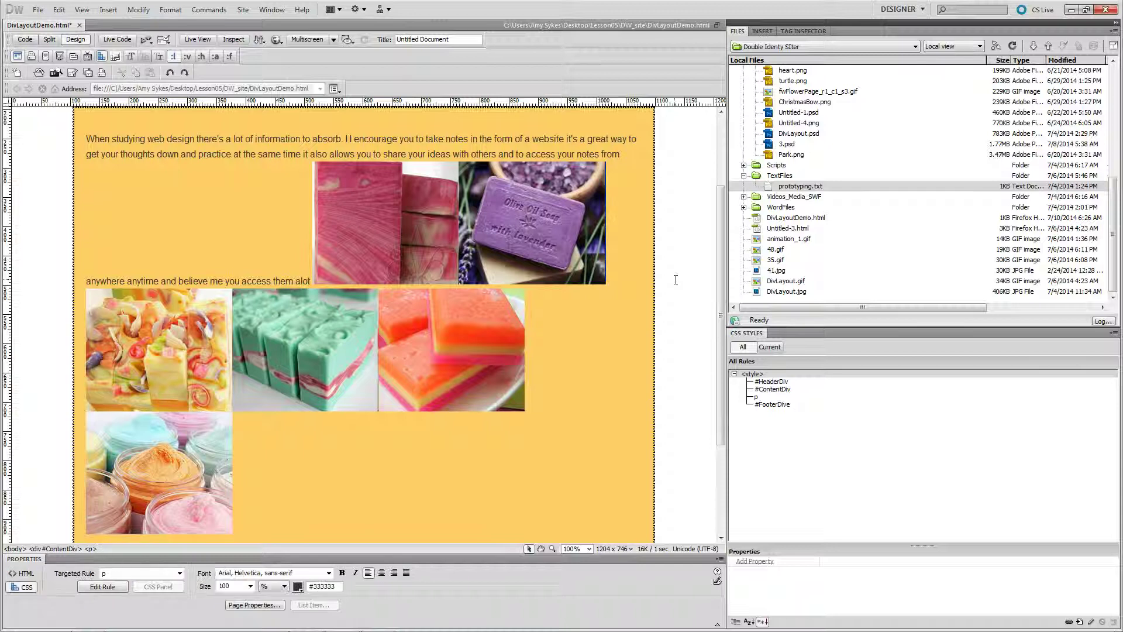
Step: Move the six images into separate table cells: pink, lavender and yellow soaps above, green soap, orange soap and cream jars below
scroll(384, 235, down, 5)
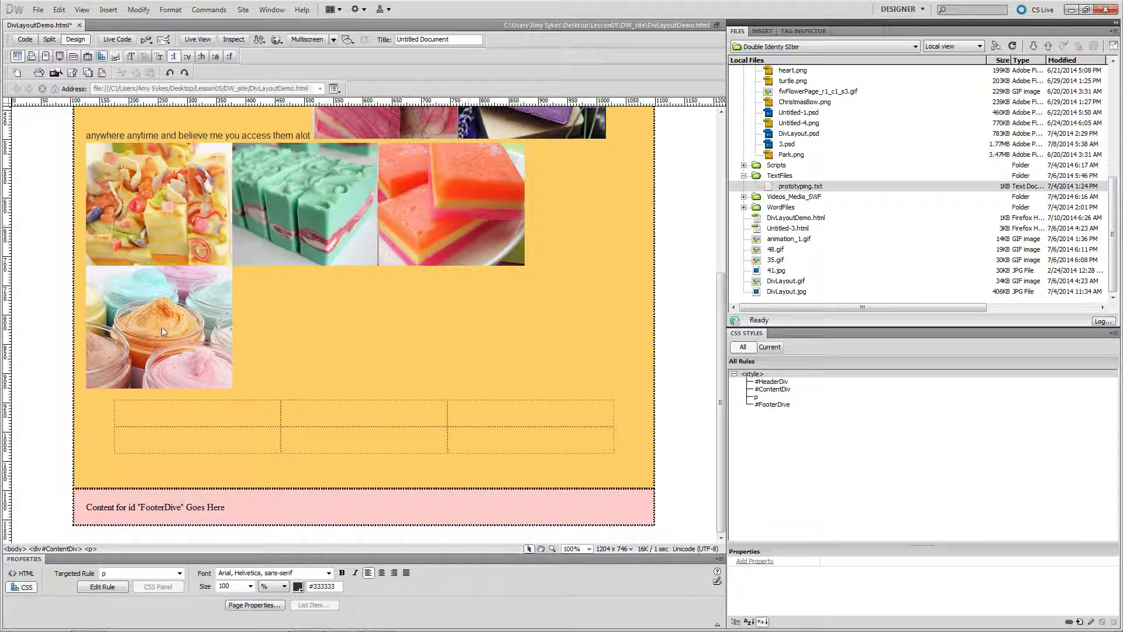
drag(161, 327, 531, 443)
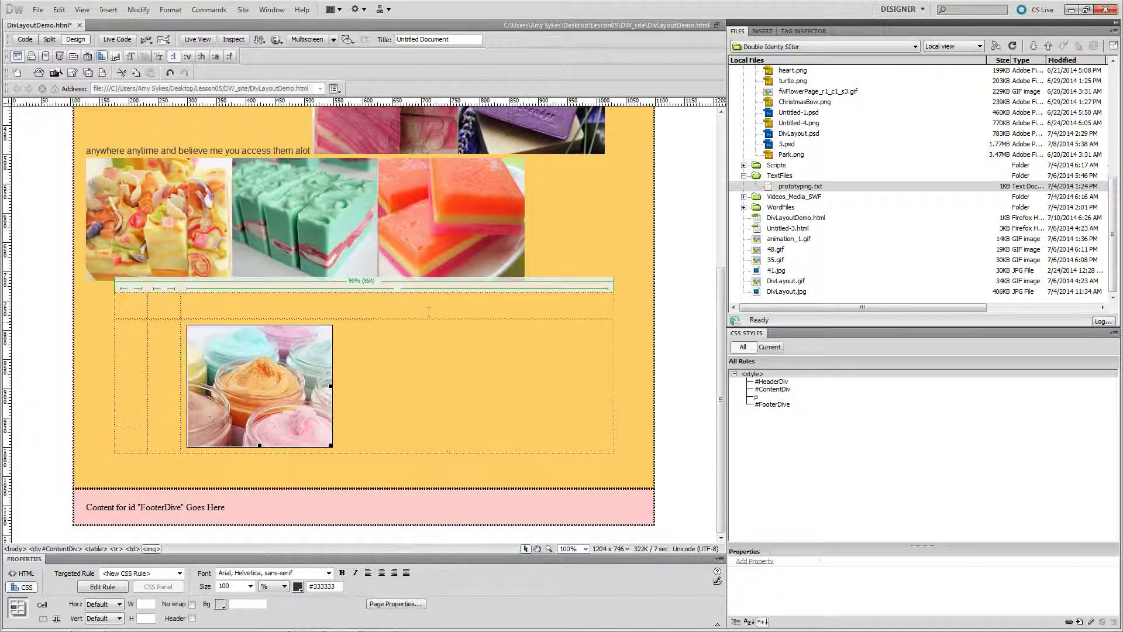
drag(451, 217, 124, 403)
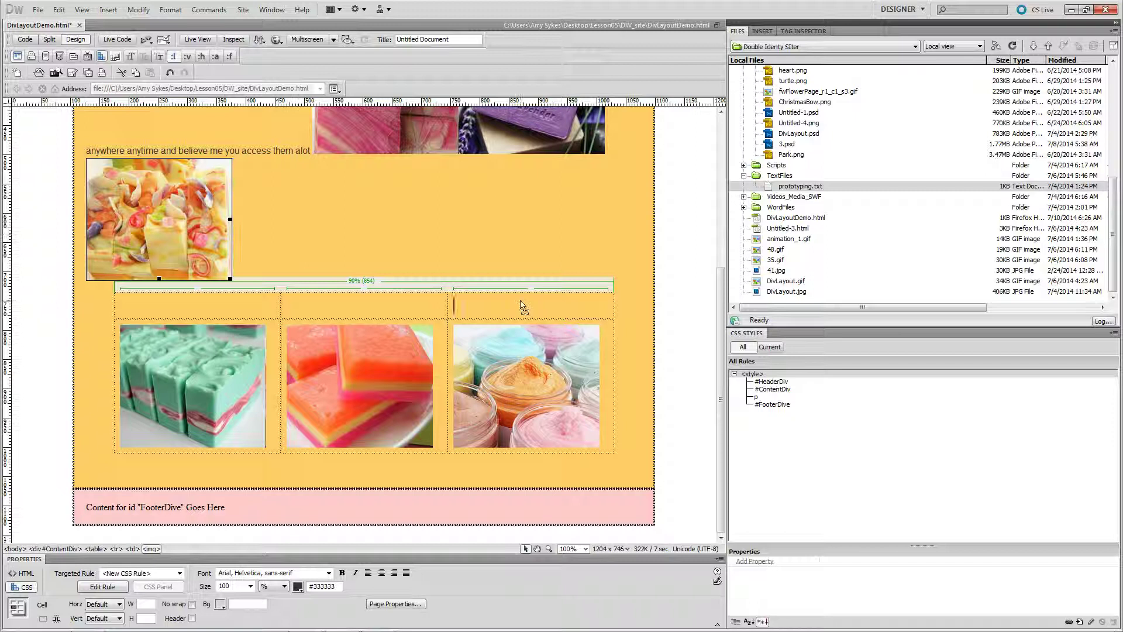
drag(522, 305, 523, 305)
drag(384, 256, 384, 256)
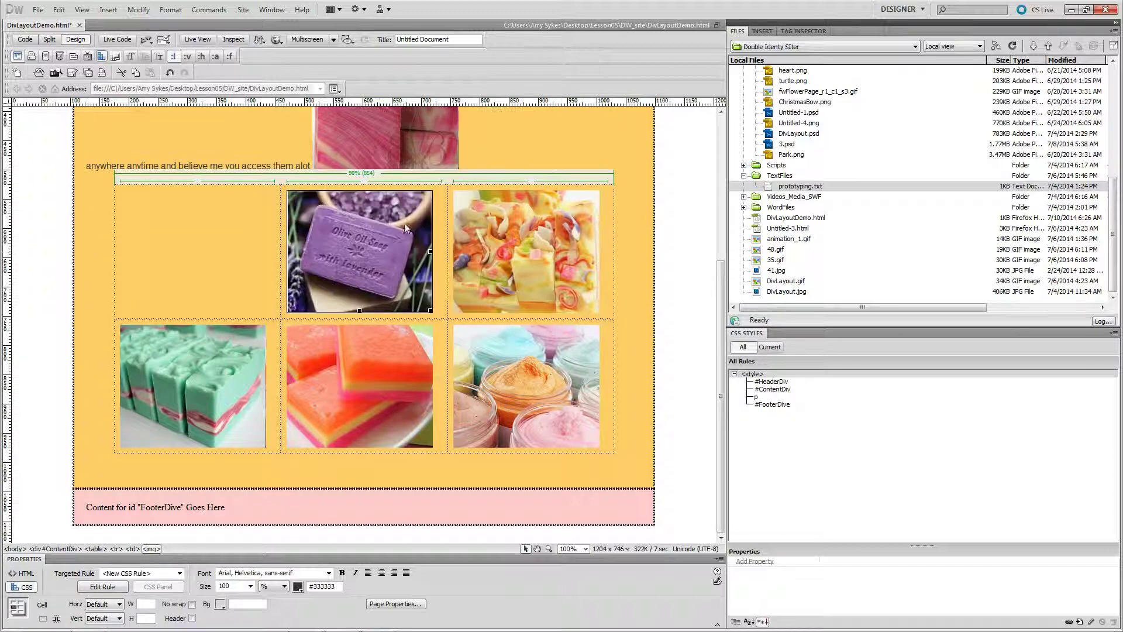
drag(398, 118, 232, 216)
scroll(576, 322, up, 1)
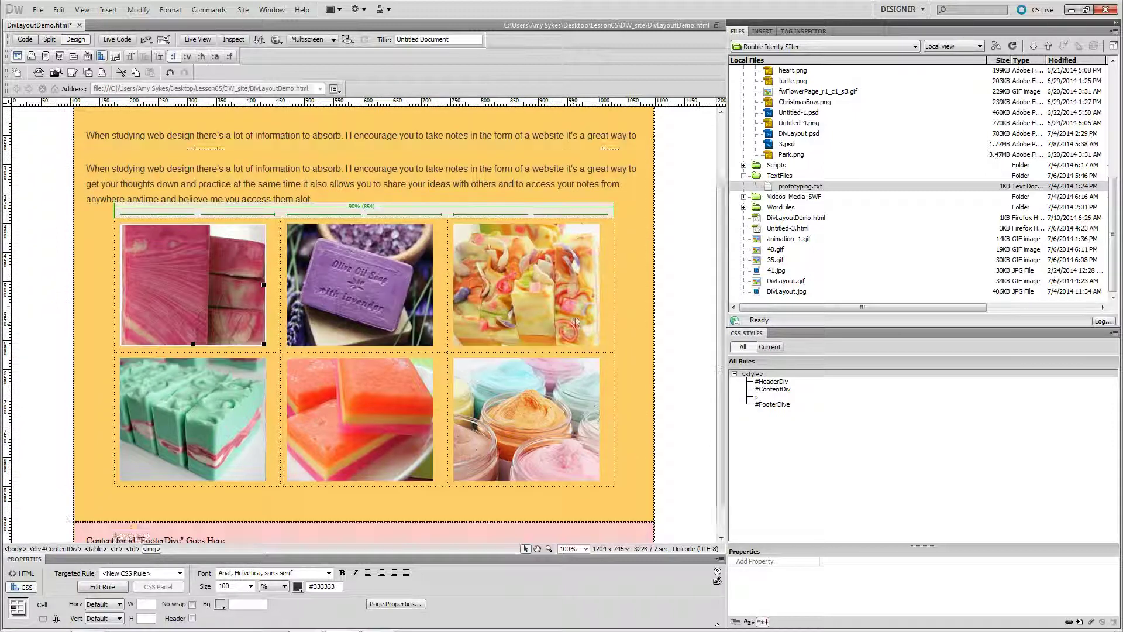
scroll(576, 321, up, 3)
click(686, 296)
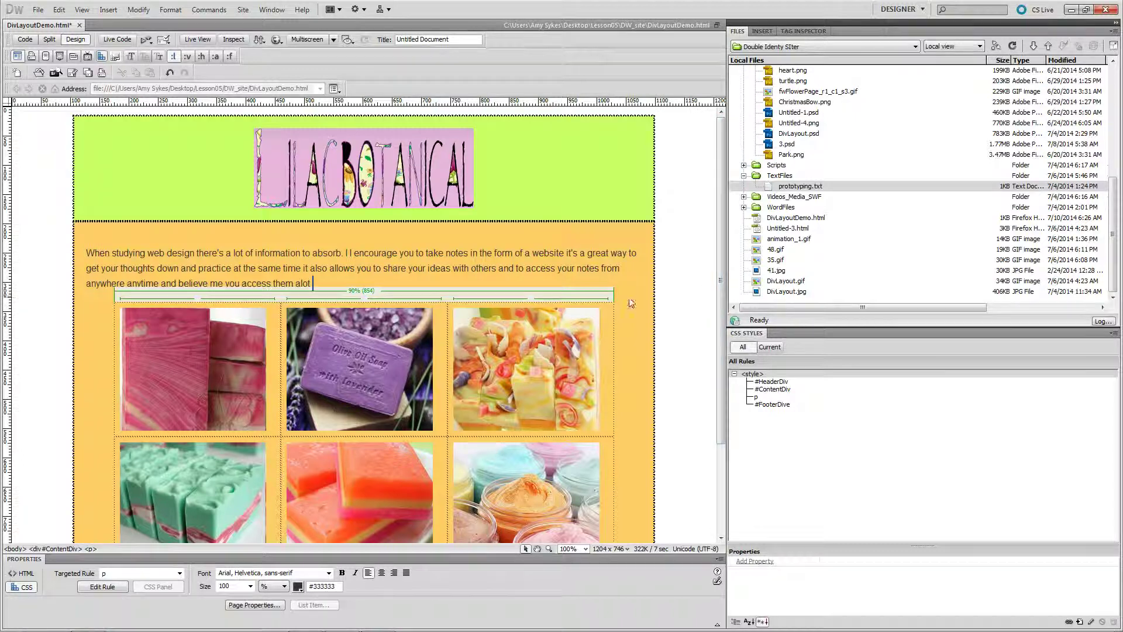
Step: Preview the page in Internet Explorer to check the header, text and image table, and switch back to Dreamweaver
click(275, 40)
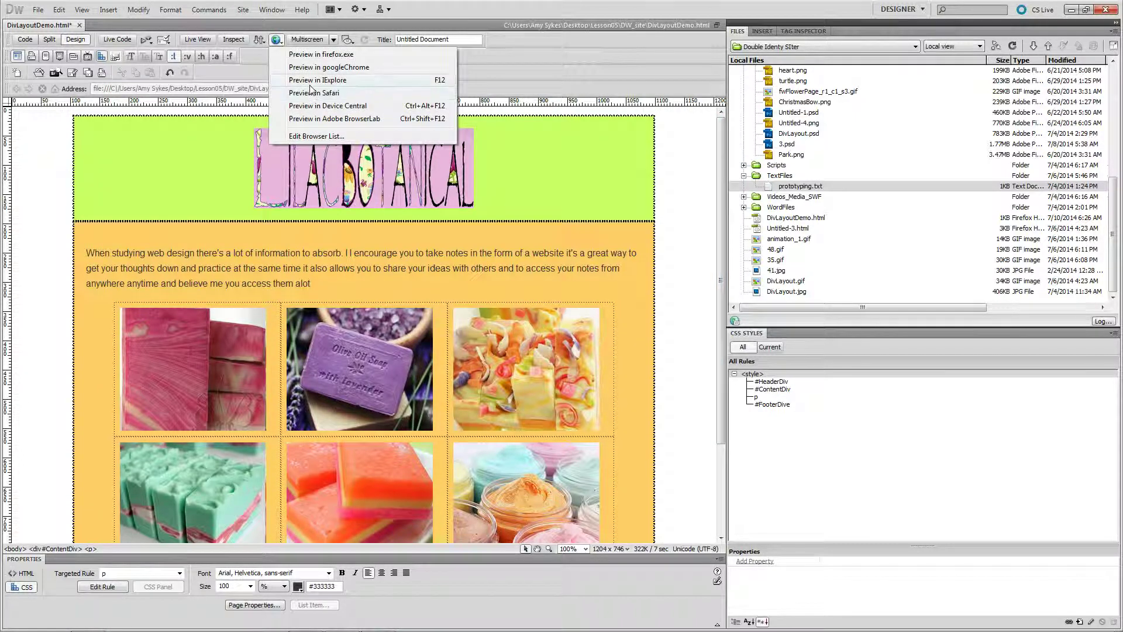
click(310, 85)
click(521, 350)
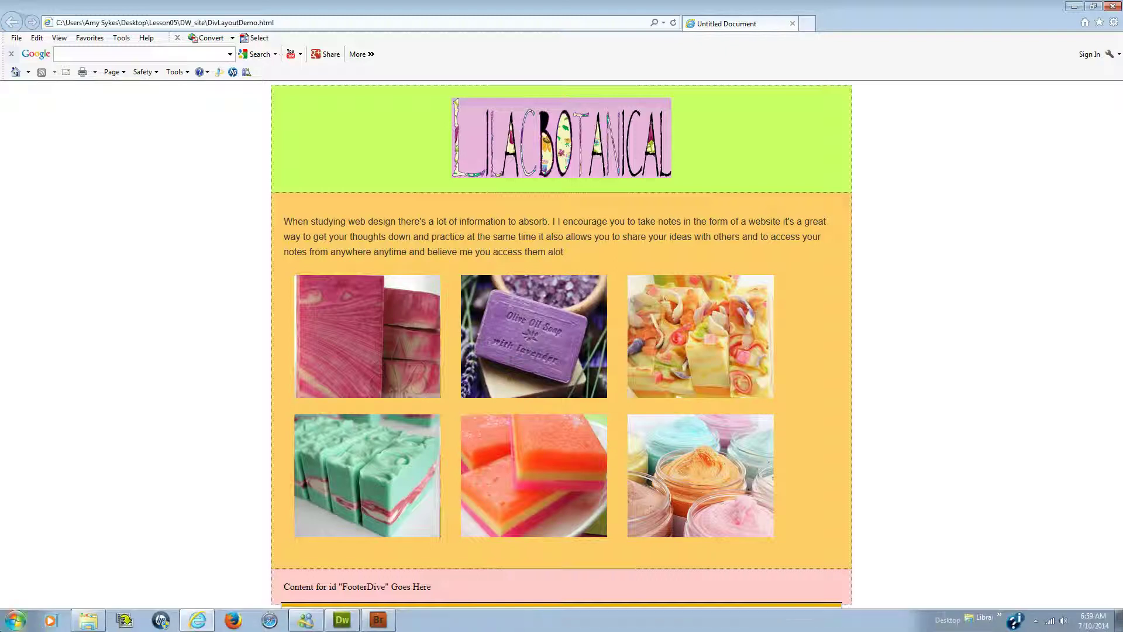
click(9, 624)
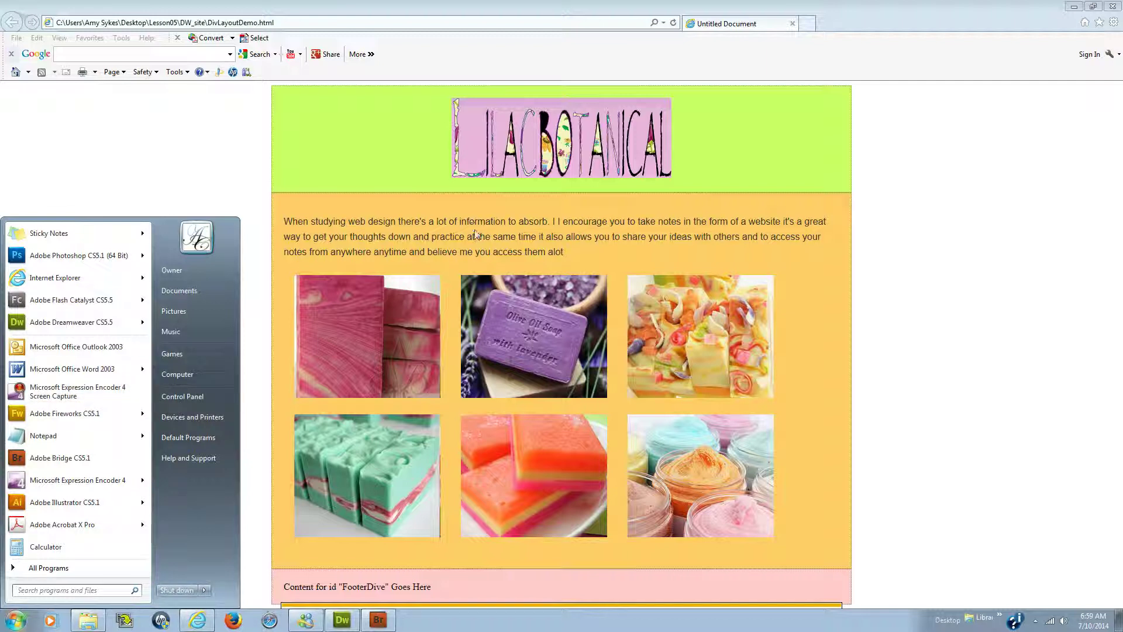
click(986, 217)
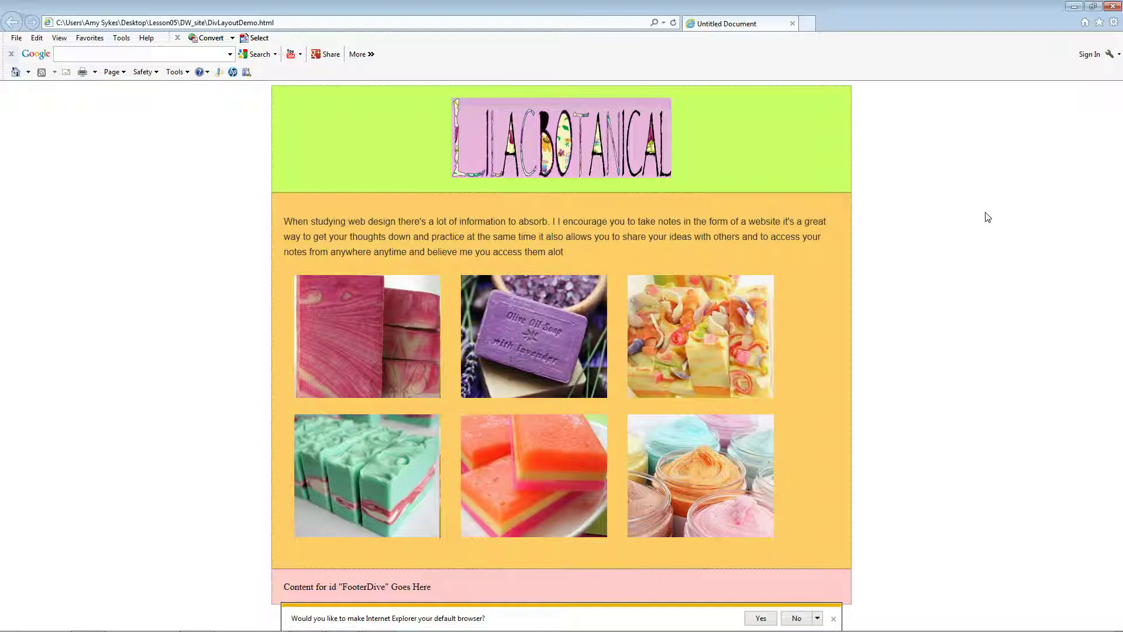
key(alt+Tab)
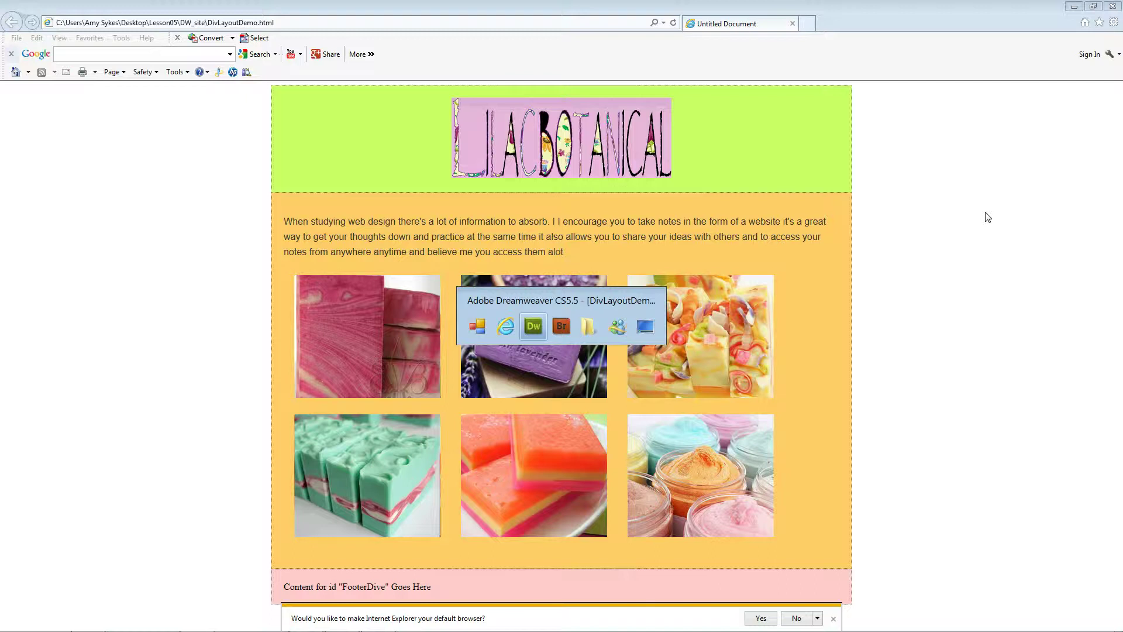